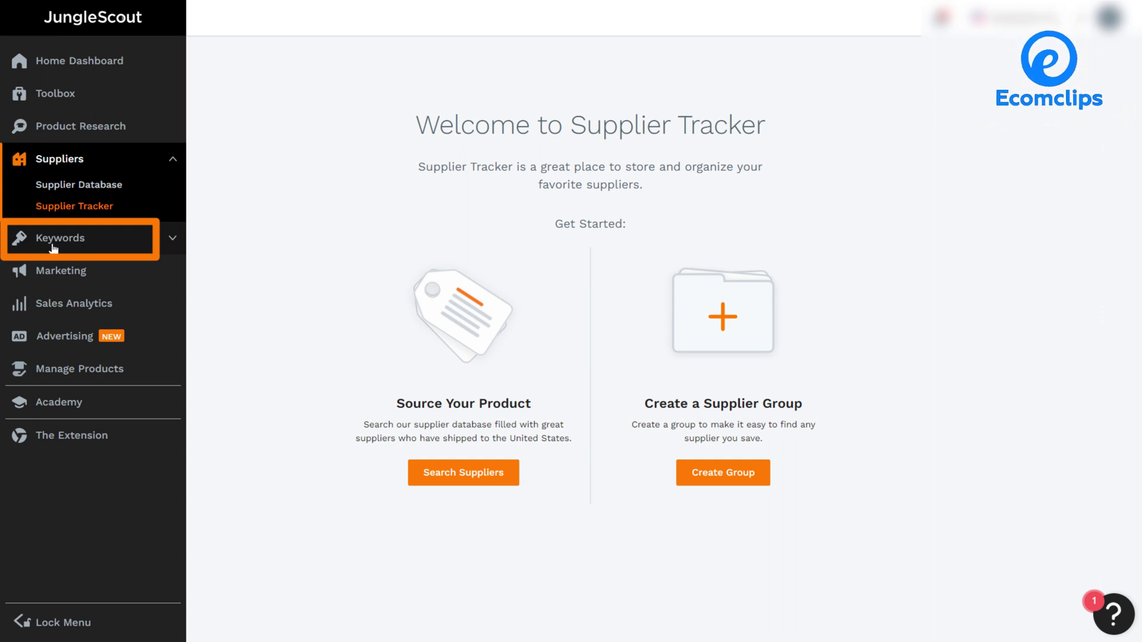
# Open Keyword Scout from the Keywords sidebar menu, with an empty search for the United States marketplace
pyautogui.click(53, 248)
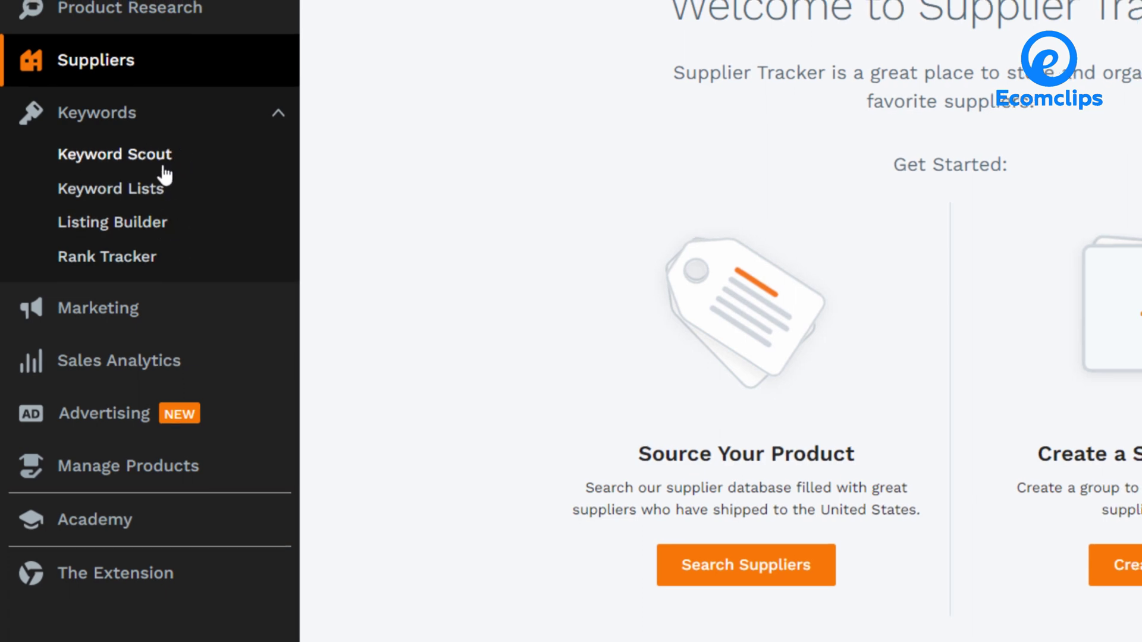
pyautogui.click(164, 169)
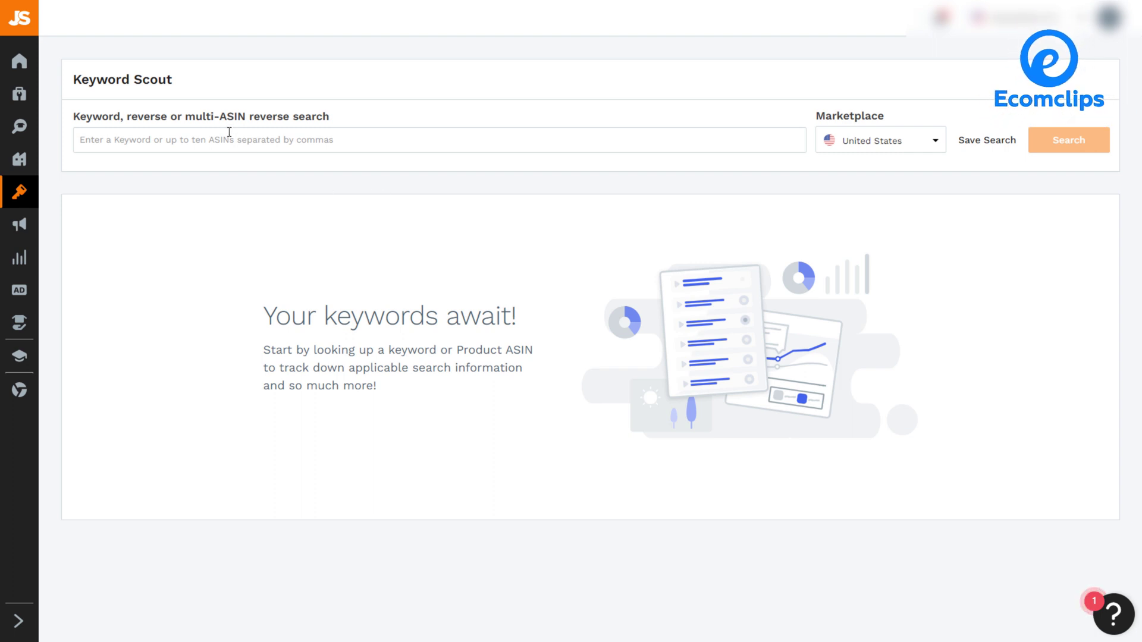
# Run a reverse ASIN search for B09P1KYXVP
pyautogui.click(206, 141)
pyautogui.write('B09P1KYXVP')
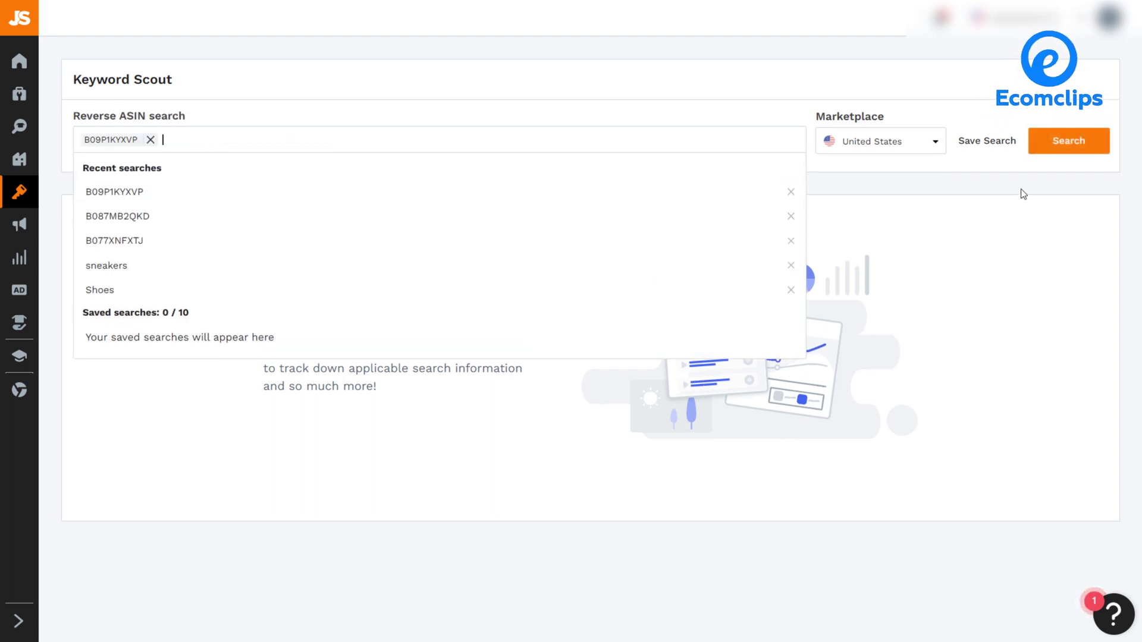
pyautogui.click(1061, 145)
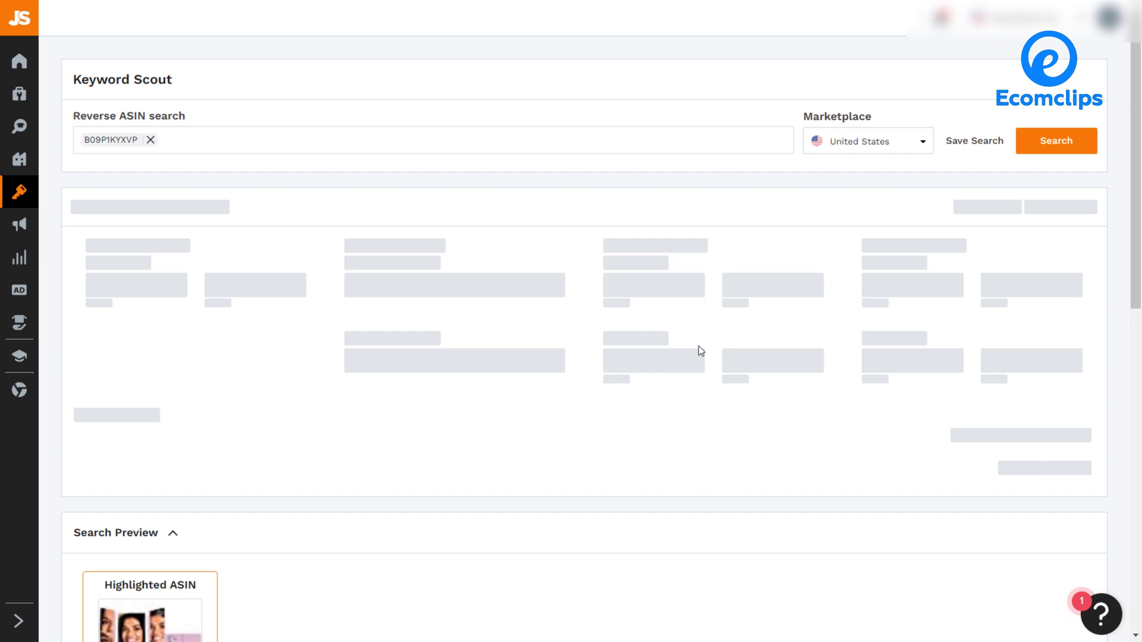
# Scroll to the Results table to review the 281 related keywords, volumes and PPC bids
pyautogui.scroll(-4, 699, 352)
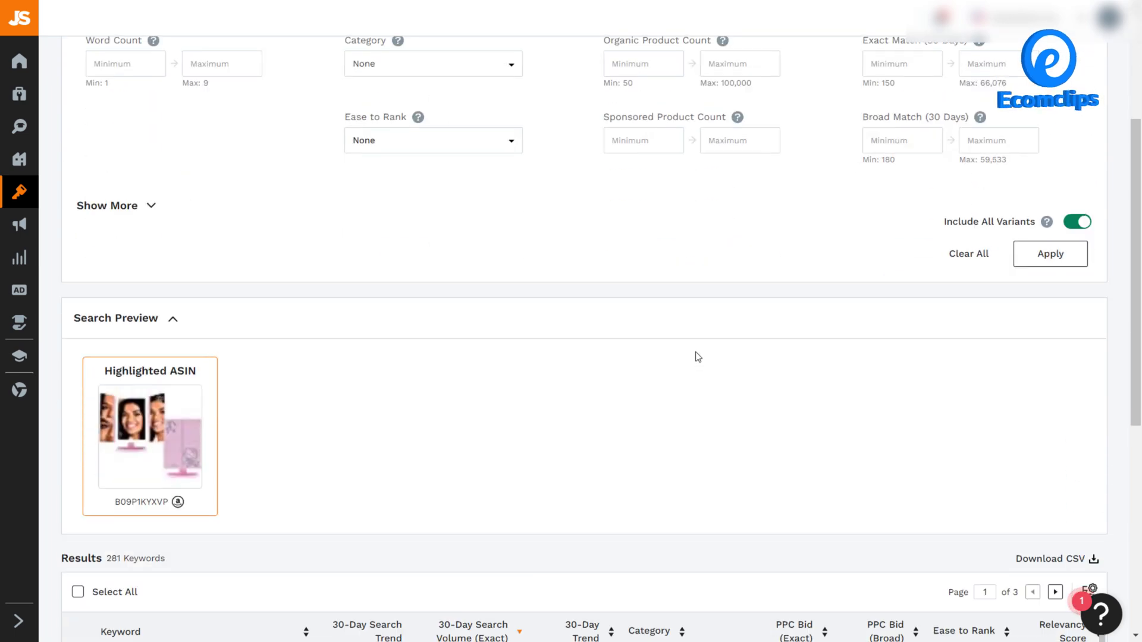
pyautogui.scroll(-5, 698, 357)
pyautogui.scroll(-3, 705, 380)
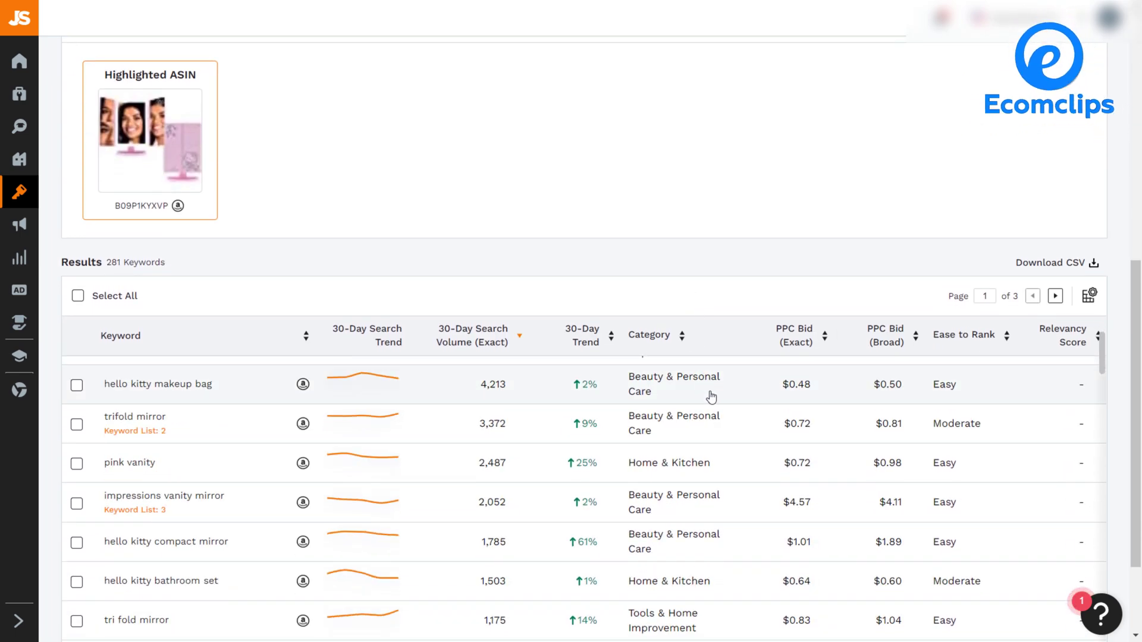
pyautogui.scroll(3, 711, 387)
pyautogui.scroll(-2, 743, 250)
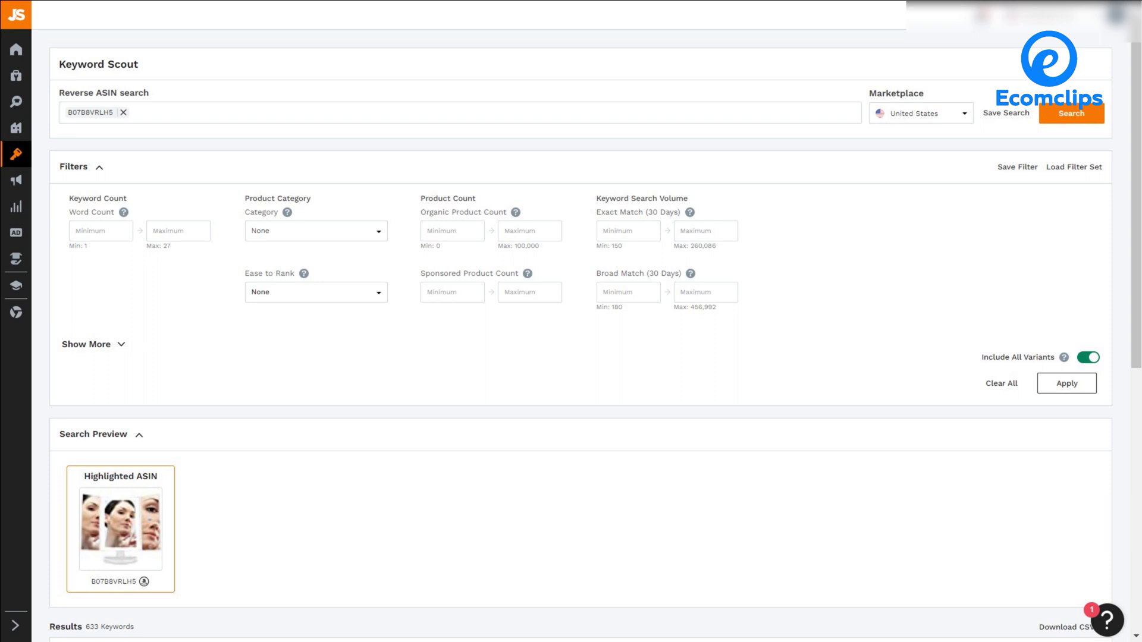
# Open Keyword Lists and review OakTen's 65 keywords with search volumes and exact-match PPC bids
pyautogui.moveTo(13, 218)
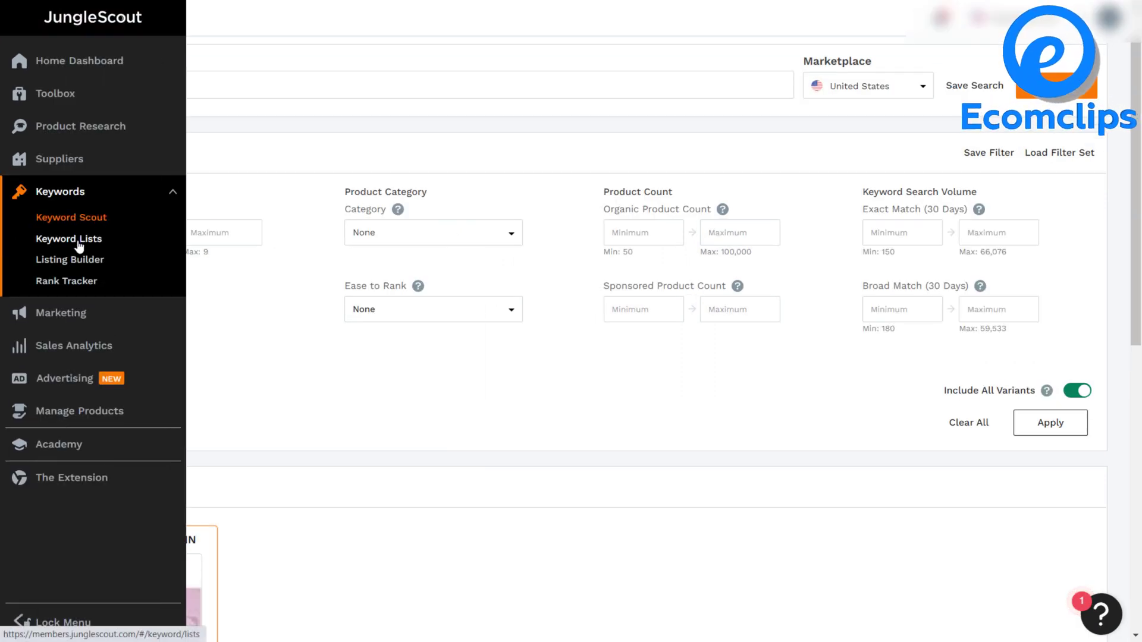
pyautogui.click(77, 244)
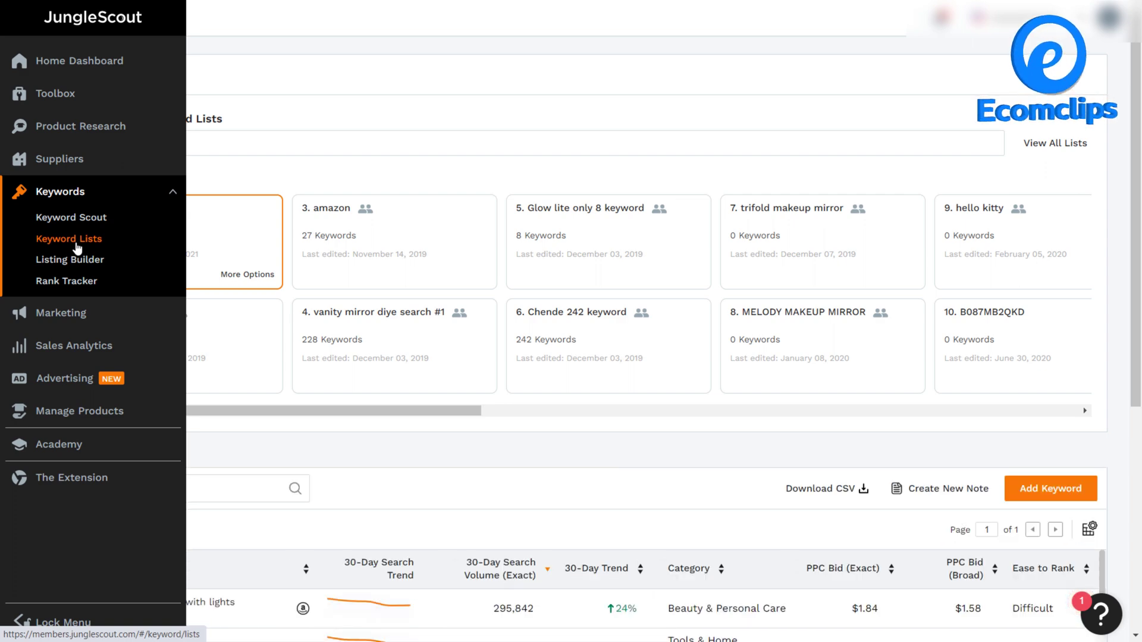
pyautogui.scroll(-5, 599, 365)
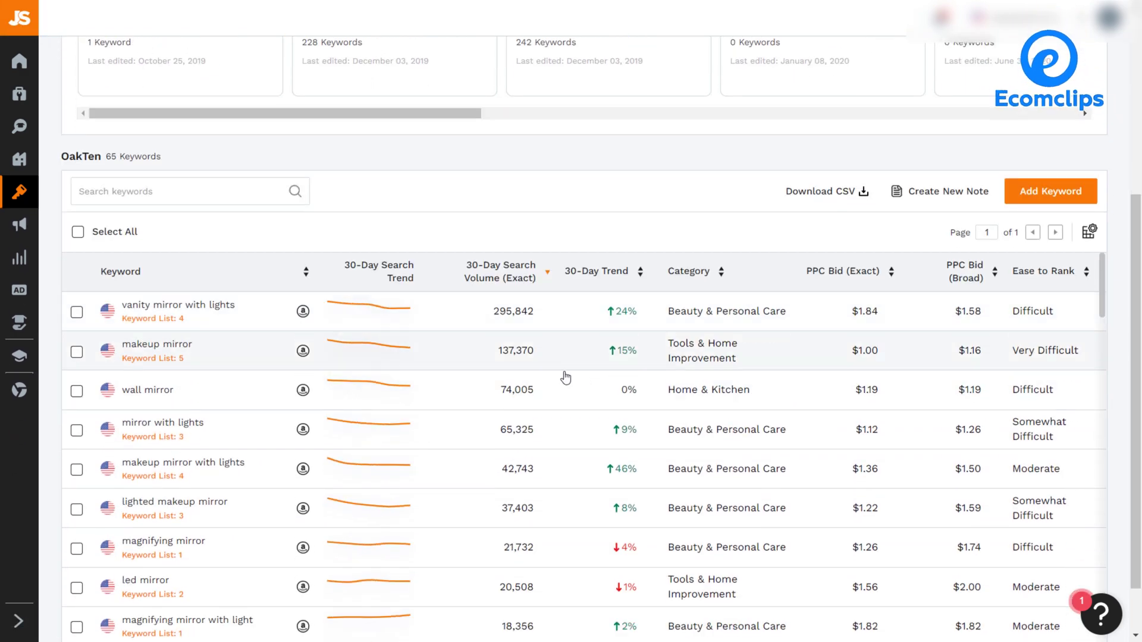
pyautogui.scroll(5, 536, 388)
pyautogui.scroll(-4, 547, 385)
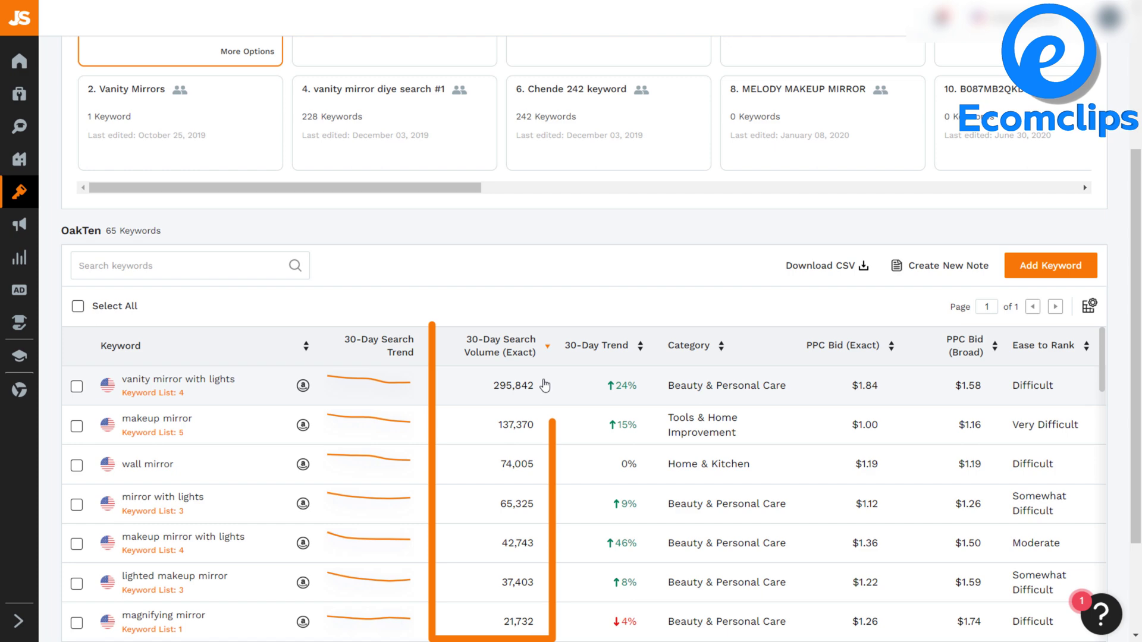
pyautogui.scroll(-2, 586, 428)
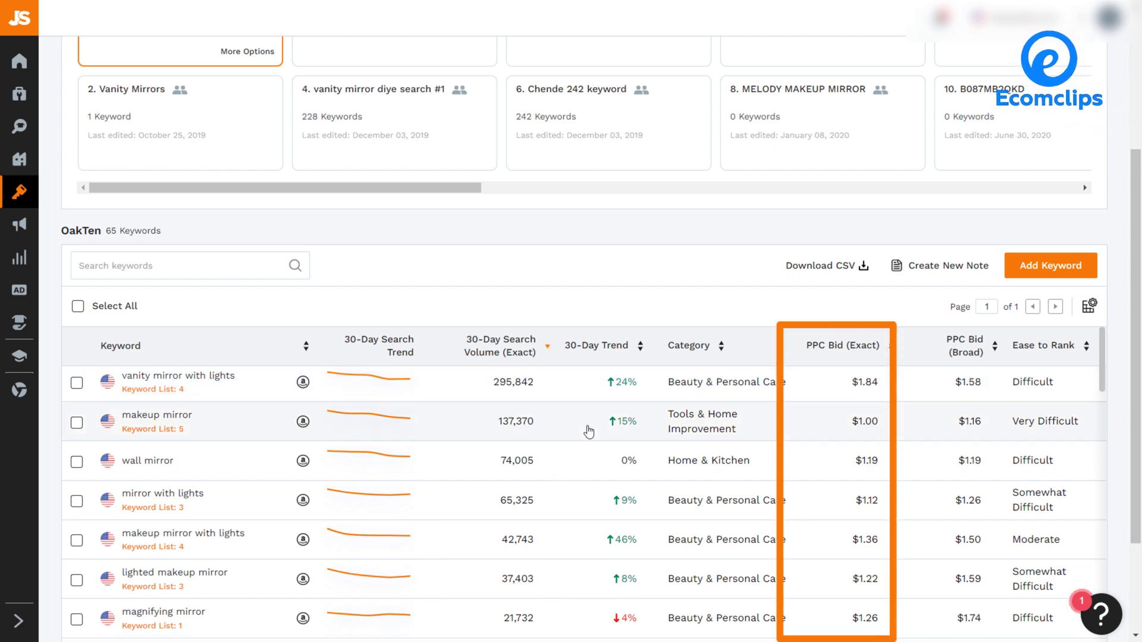
pyautogui.scroll(2, 912, 430)
pyautogui.scroll(-1, 796, 357)
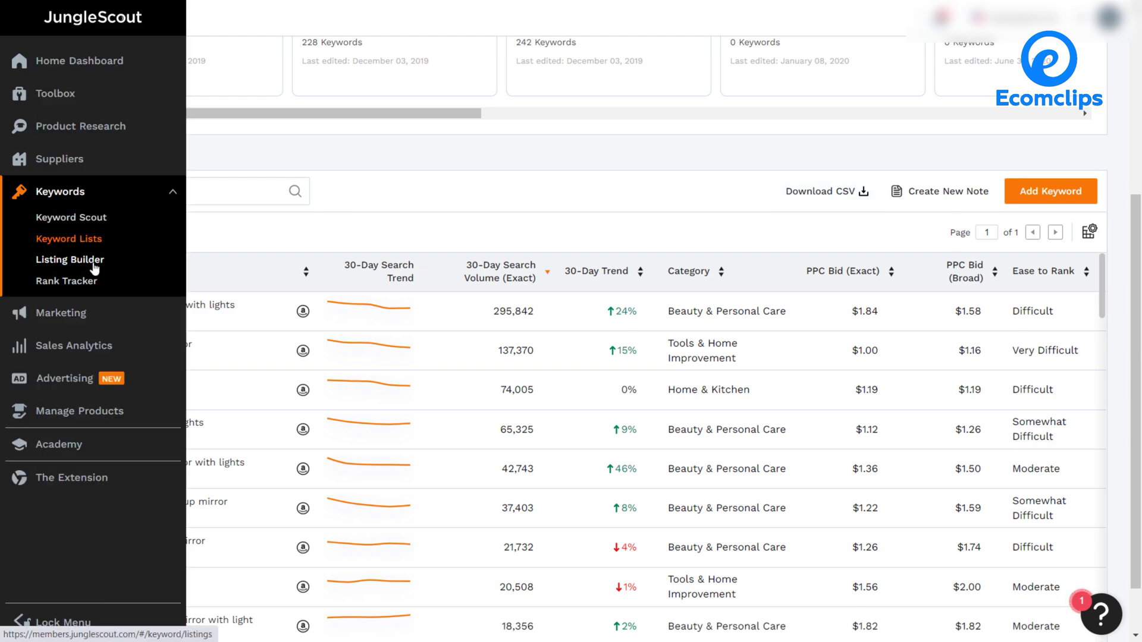
# View the empty Listing Builder, then go to Rank Tracker's tracked products with 494 keywords each
pyautogui.click(94, 268)
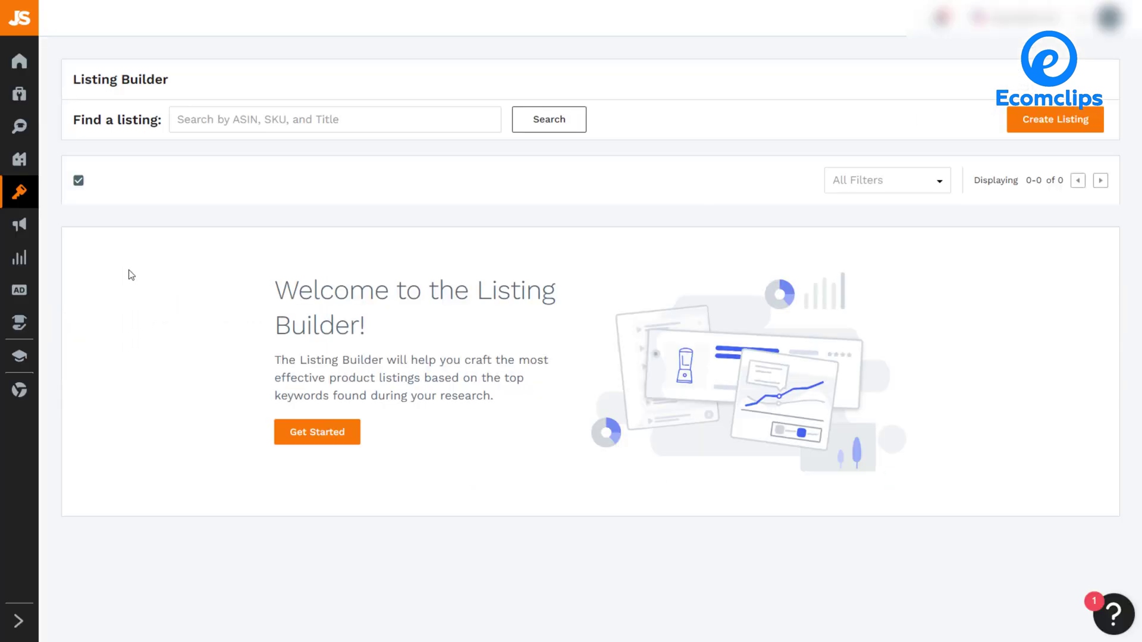
pyautogui.moveTo(65, 277)
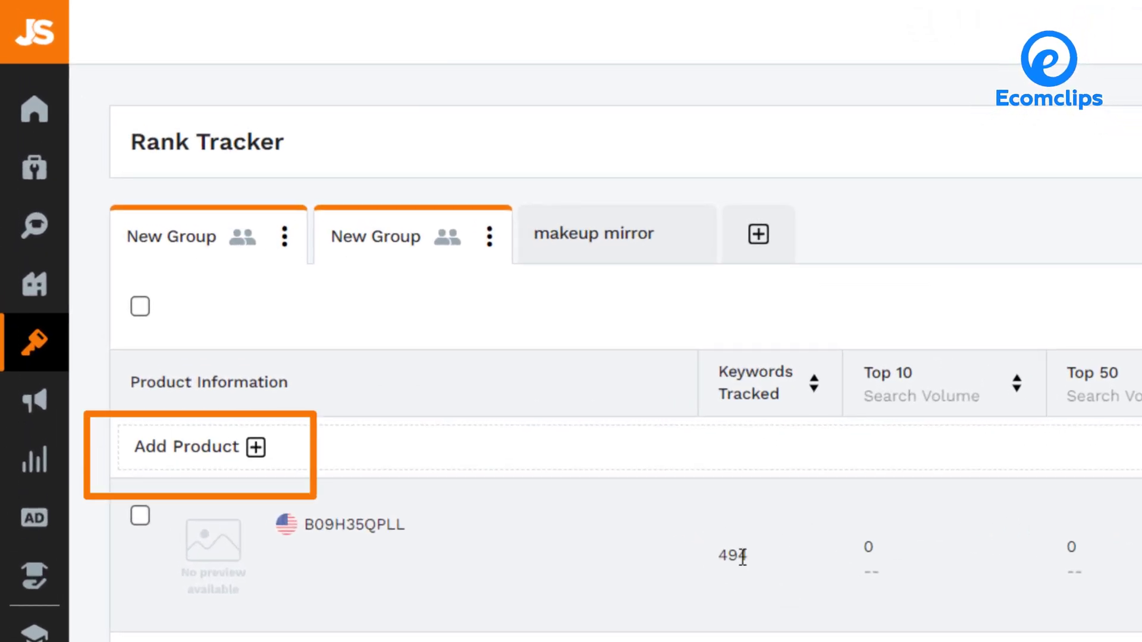
# Expand the Marketing menu to list Promotions and Review Automation beside the Rank Tracker
pyautogui.moveTo(137, 452)
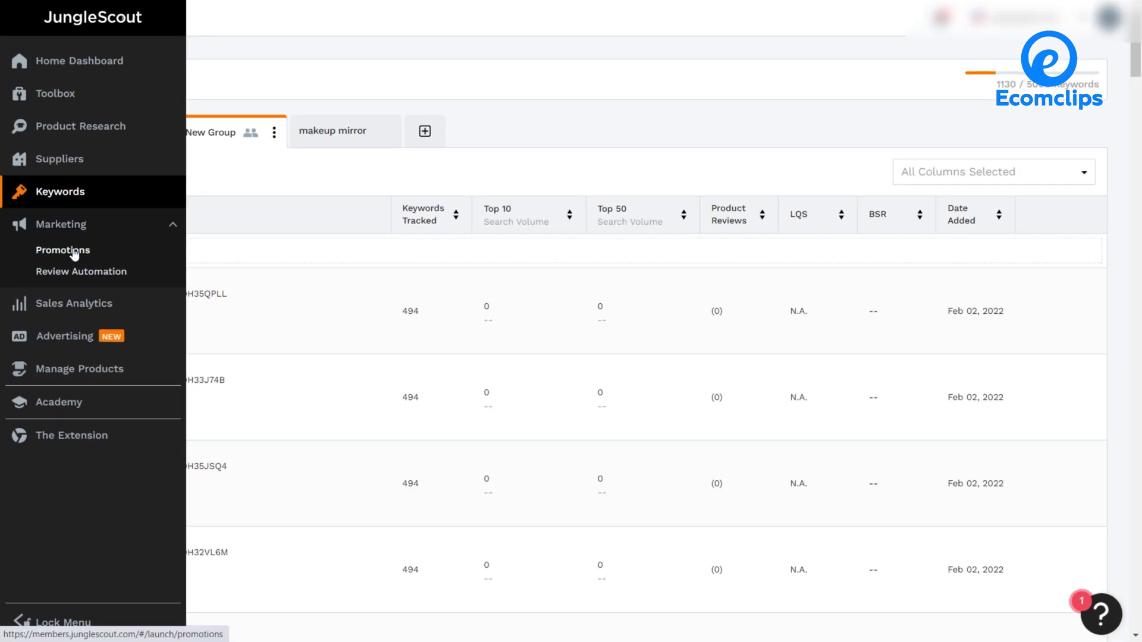
pyautogui.click(74, 252)
# Open the Promotions page under Marketing
pyautogui.click(62, 250)
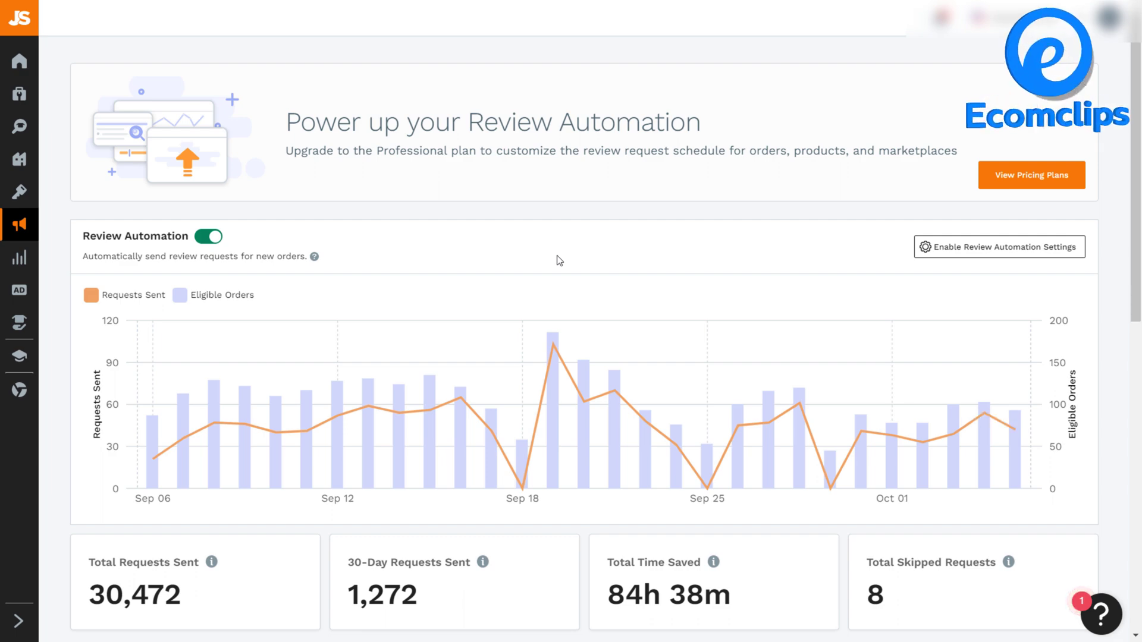
pyautogui.scroll(-10, 603, 268)
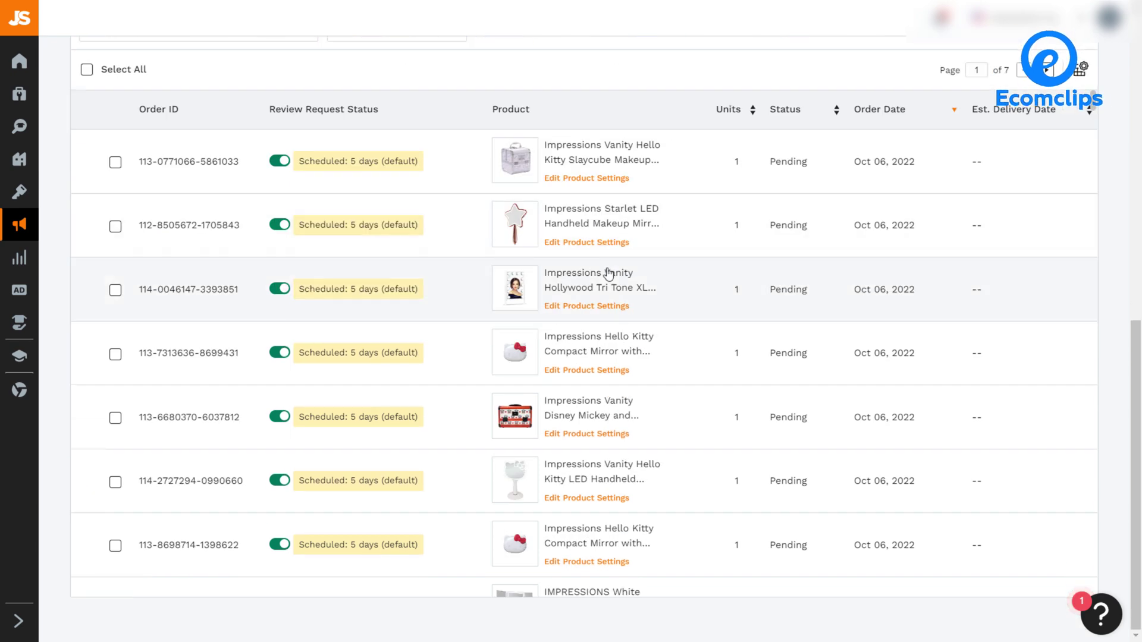
pyautogui.scroll(3, 628, 297)
pyautogui.scroll(-1, 662, 333)
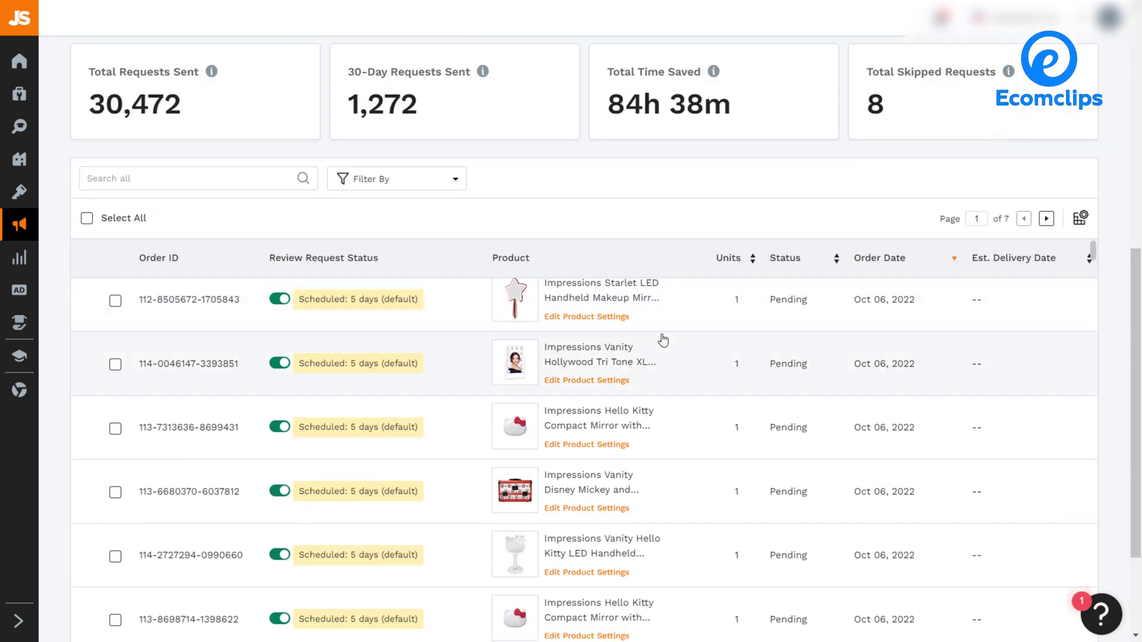
pyautogui.scroll(3, 569, 319)
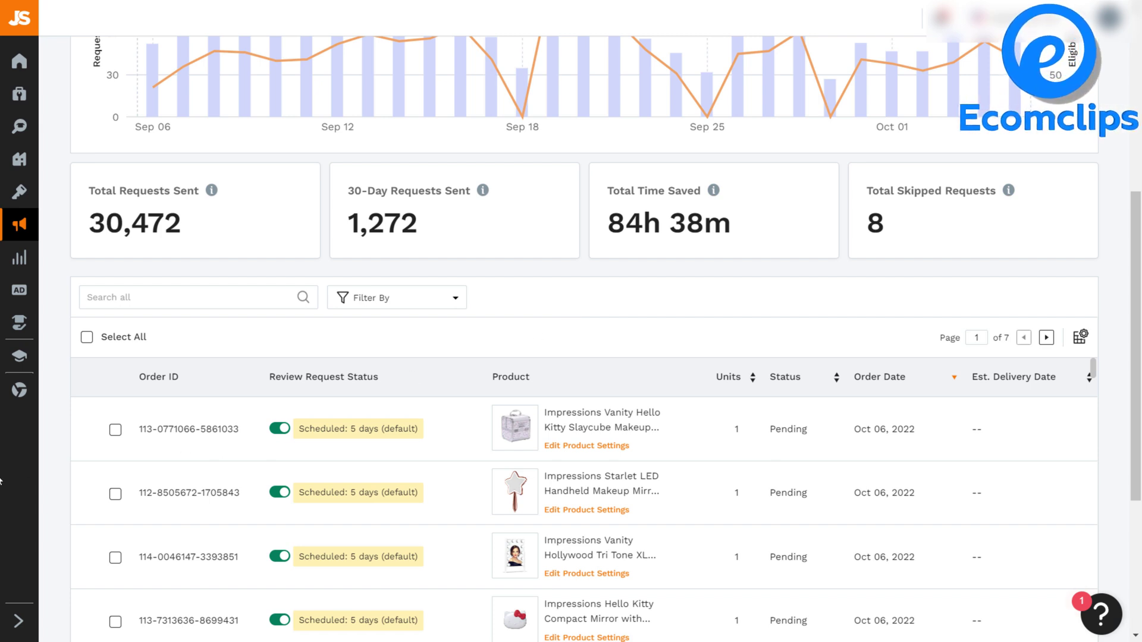
pyautogui.moveTo(22, 323)
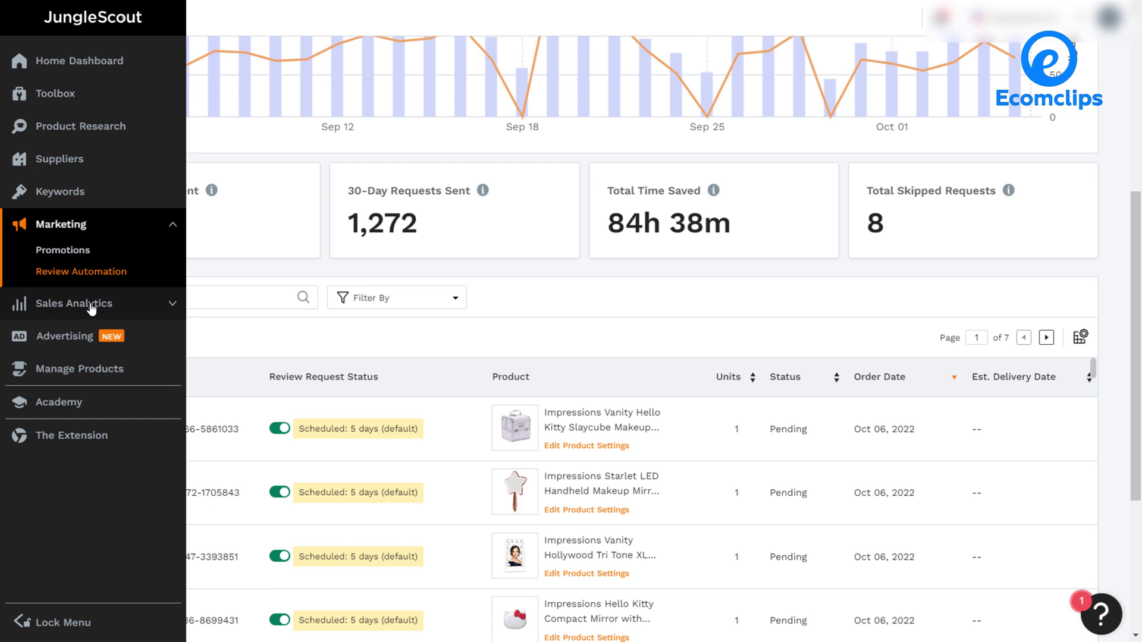
# Expand Sales Analytics and scroll through the Profit Overview report
pyautogui.click(91, 307)
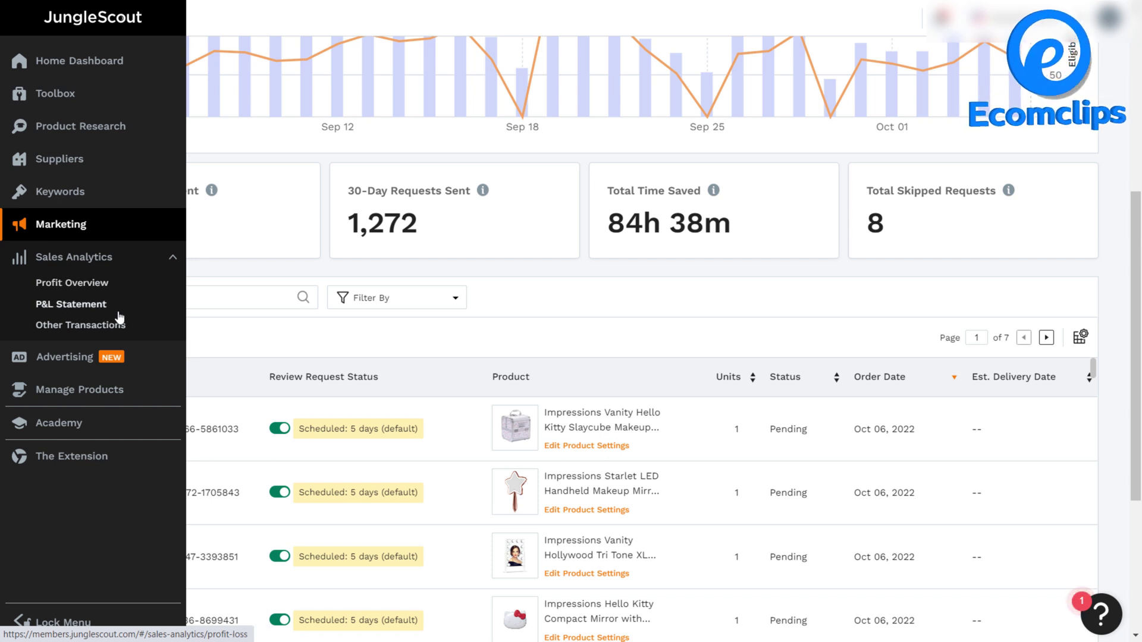
pyautogui.click(98, 286)
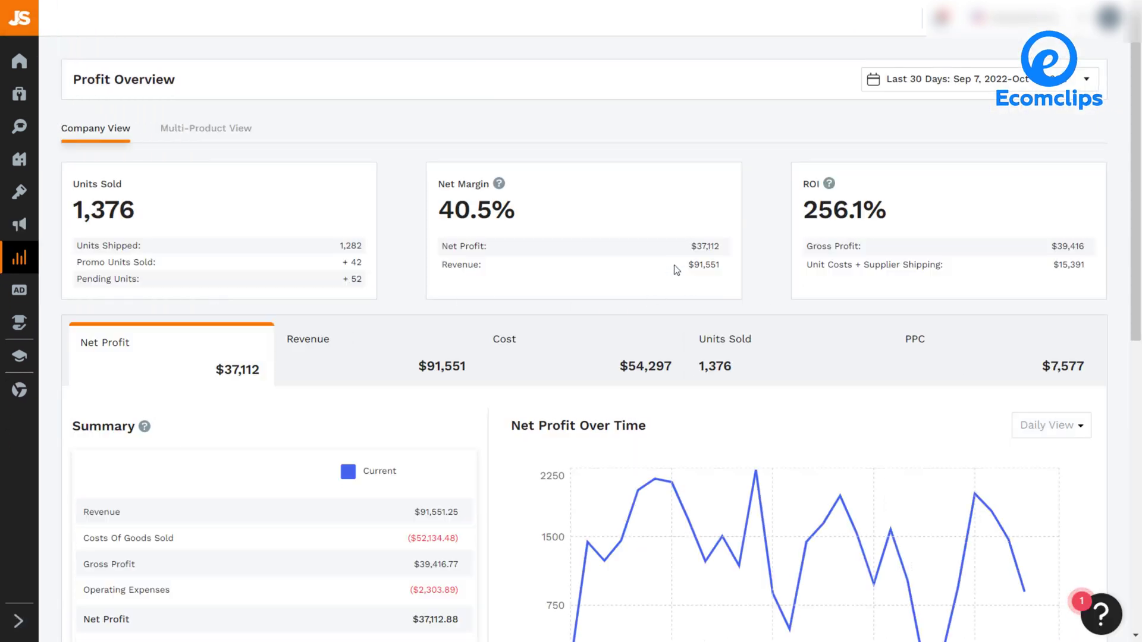
pyautogui.scroll(-2, 595, 330)
pyautogui.scroll(-6, 535, 414)
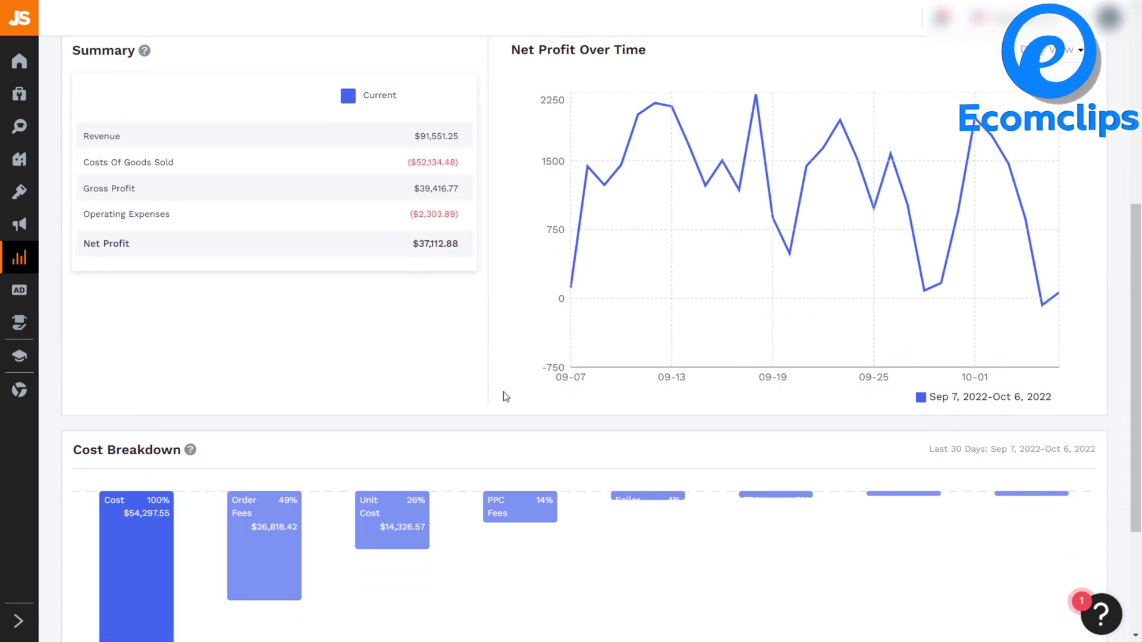
pyautogui.scroll(8, 519, 396)
pyautogui.scroll(1, 519, 395)
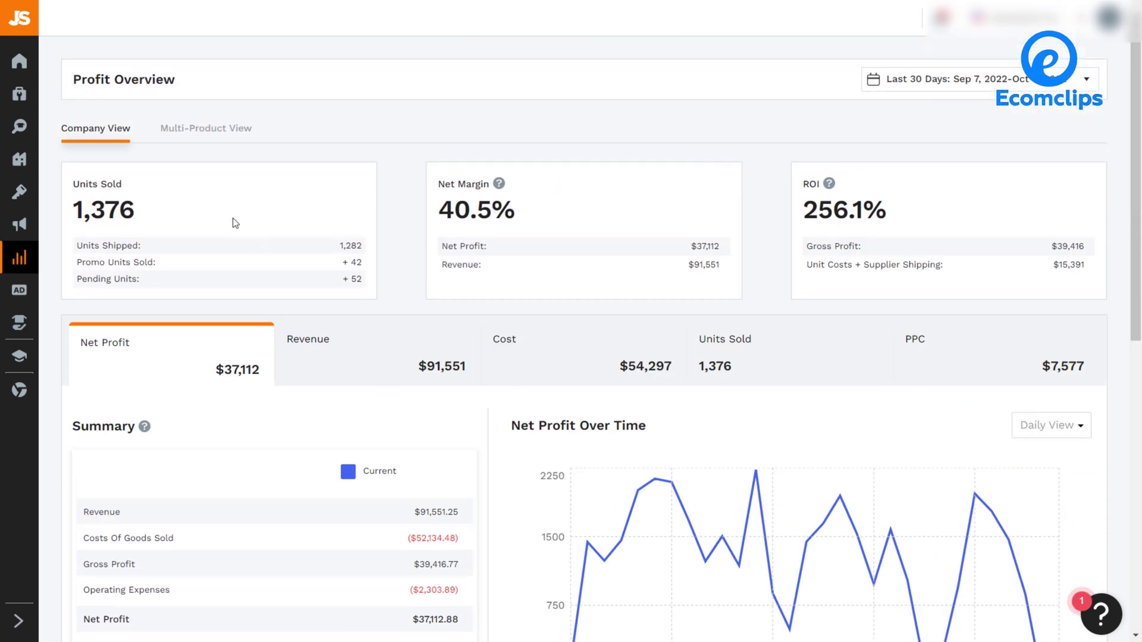
# Check per-product profits in Multi-Product View, then return to Profit Overview's 30-day totals
pyautogui.click(190, 135)
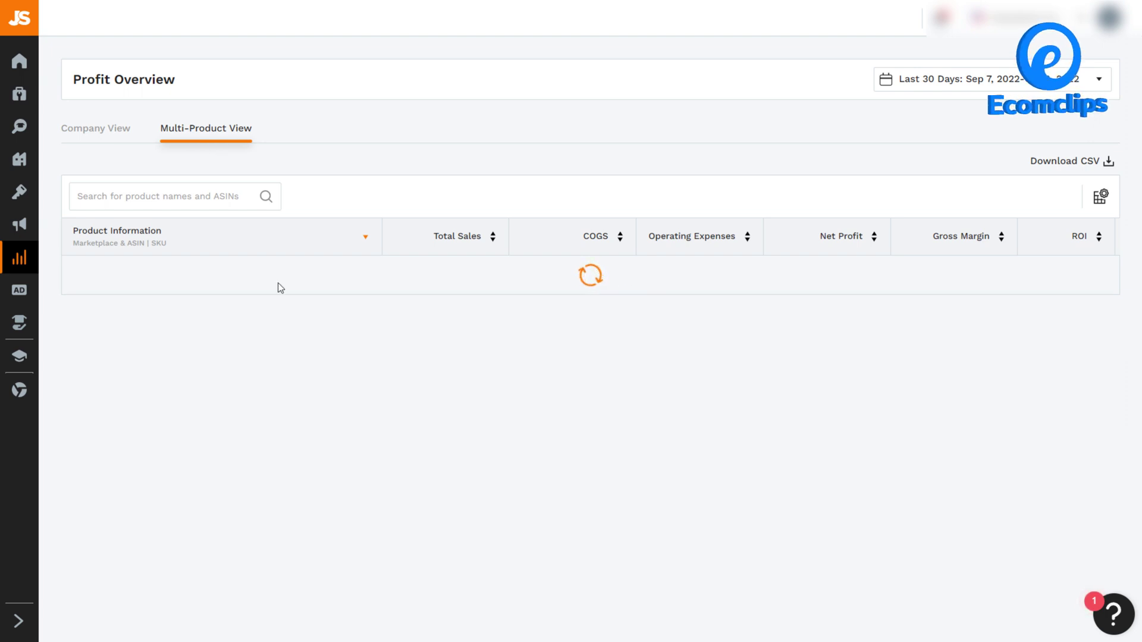
pyautogui.scroll(-3, 364, 326)
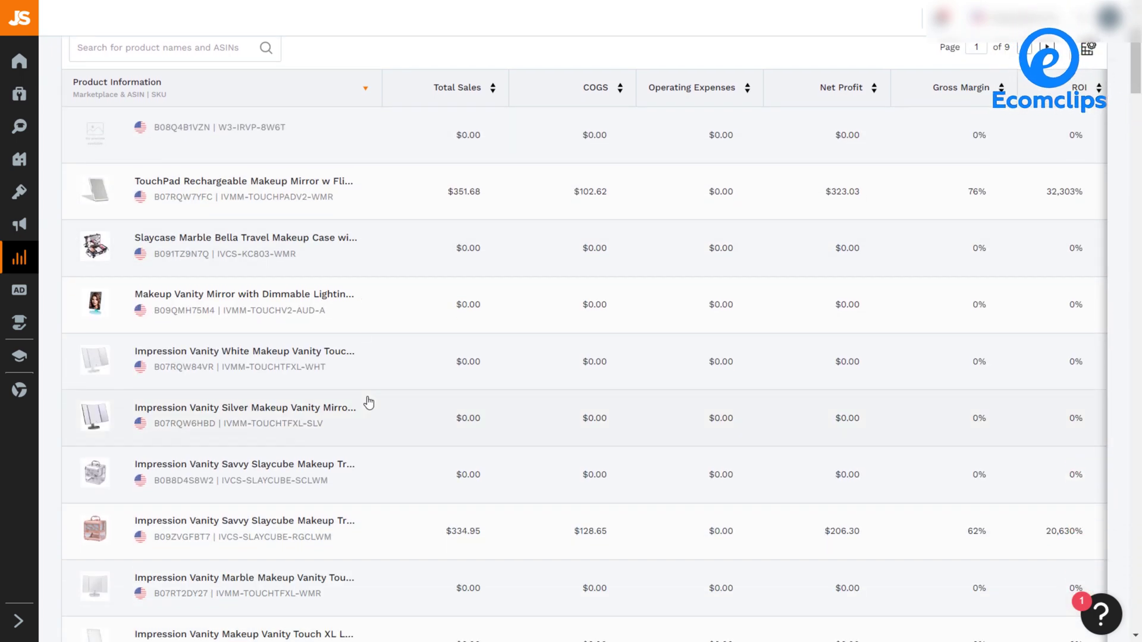
pyautogui.click(19, 257)
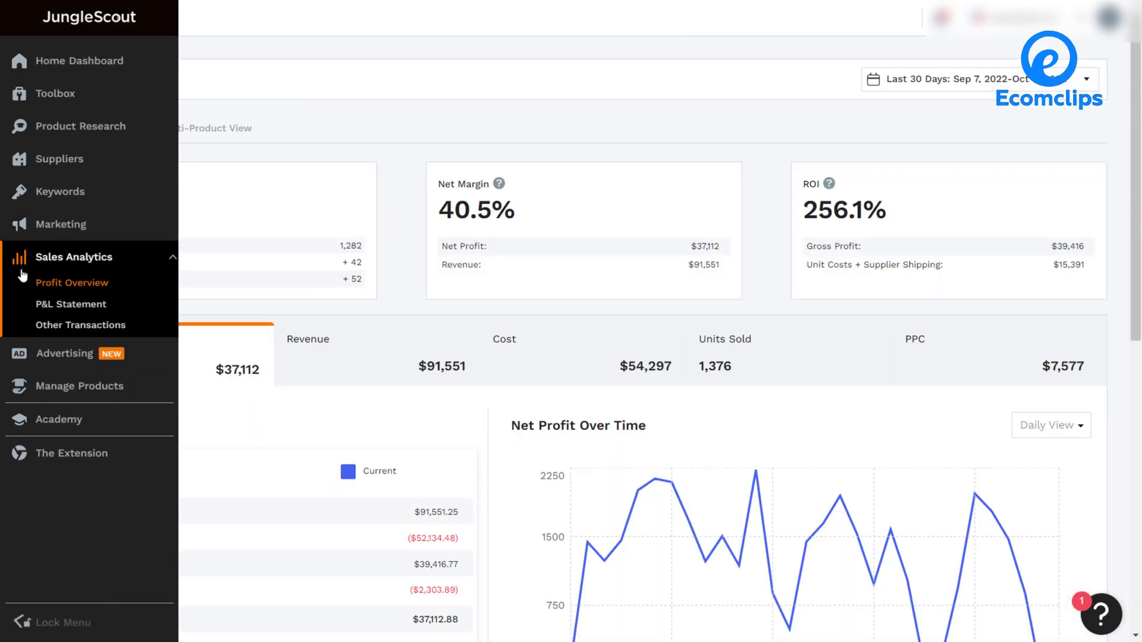
# Open the P&L Statement and scroll through revenue, cost of goods sold, operating expenses and net profit
pyautogui.click(83, 311)
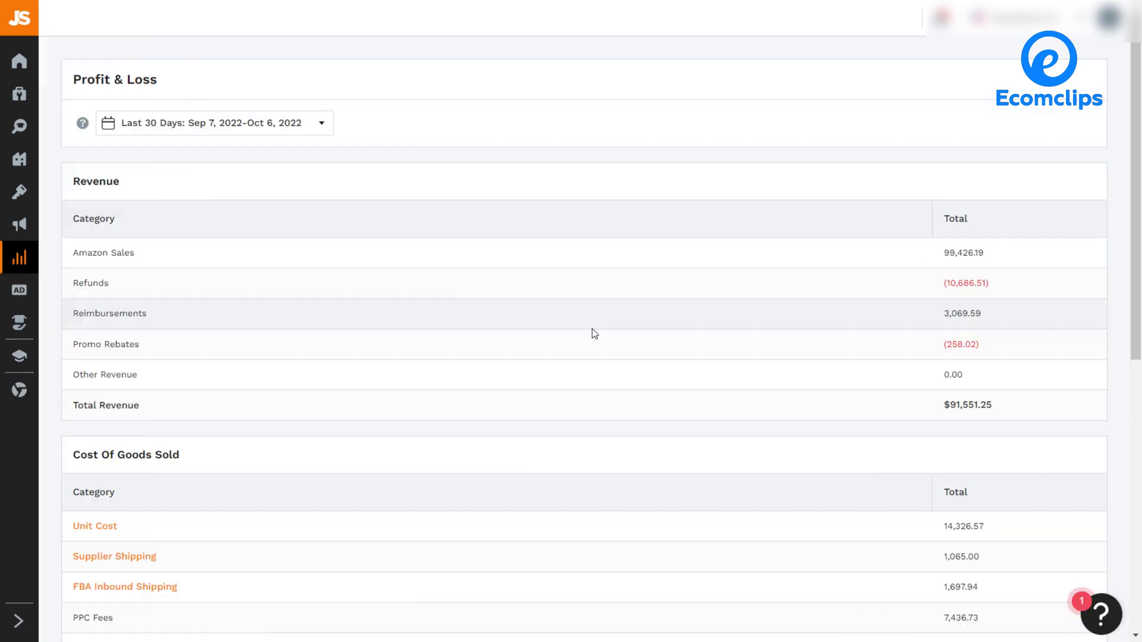
pyautogui.scroll(-1, 596, 334)
pyautogui.scroll(-1, 590, 317)
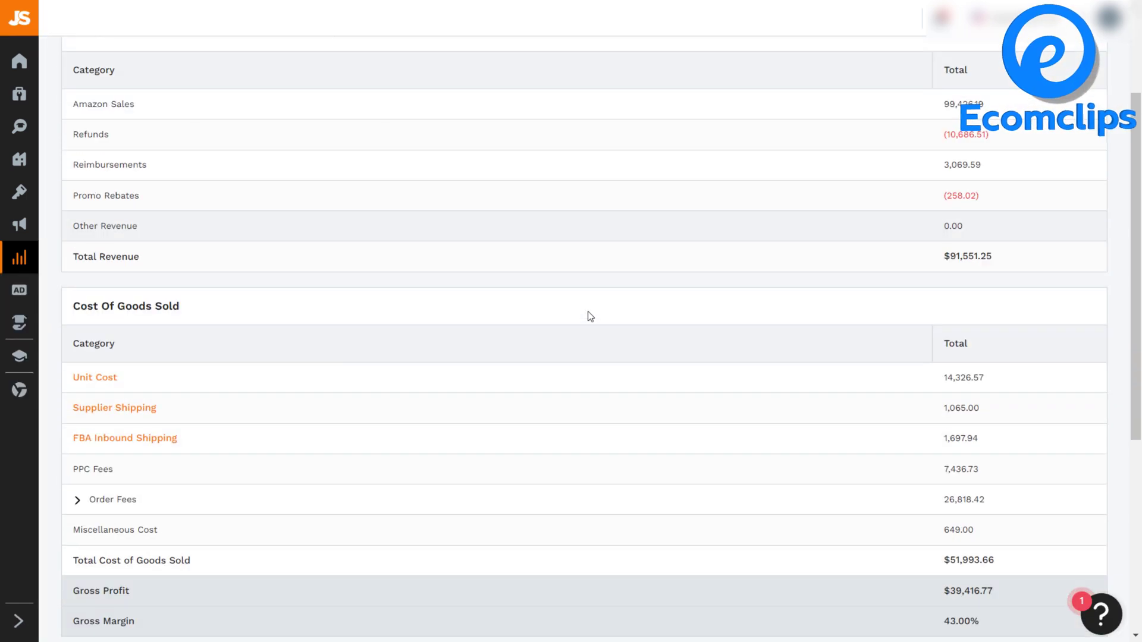
pyautogui.scroll(2, 610, 316)
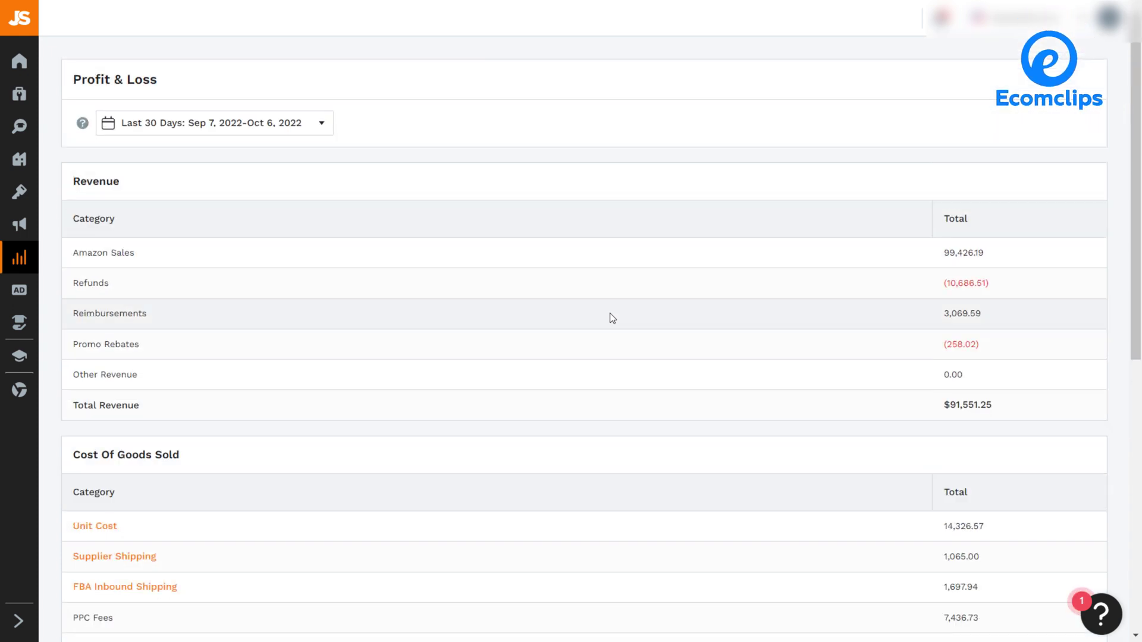
pyautogui.scroll(-1, 610, 313)
pyautogui.scroll(1, 611, 317)
pyautogui.scroll(-1, 610, 317)
pyautogui.scroll(1, 619, 362)
pyautogui.scroll(-1, 602, 323)
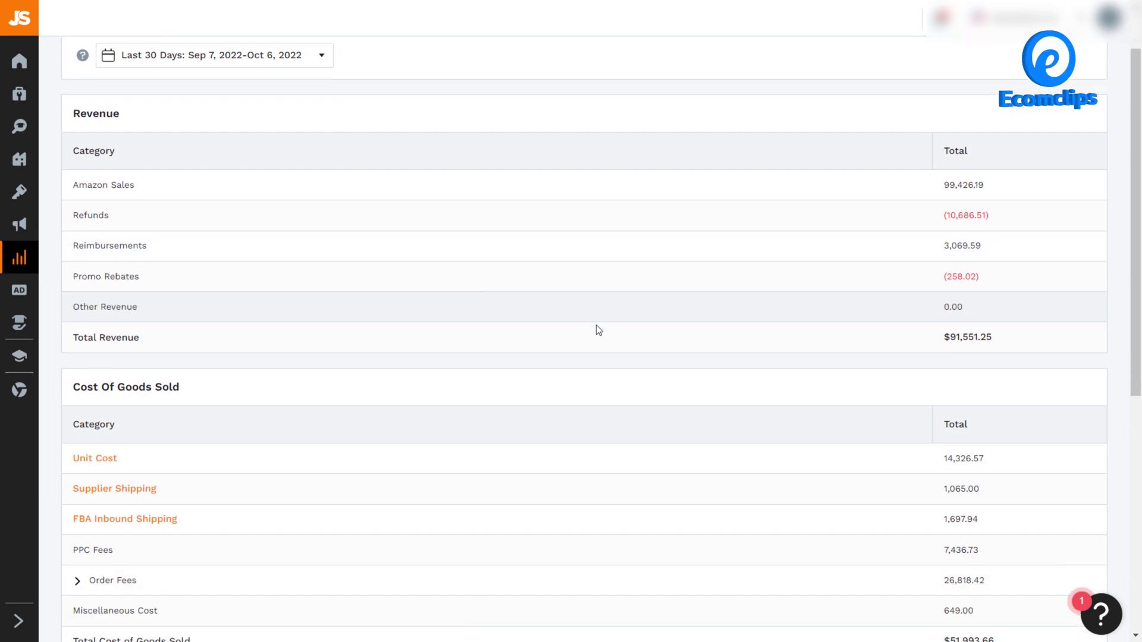
pyautogui.scroll(-4, 597, 329)
pyautogui.scroll(-2, 592, 348)
pyautogui.scroll(5, 592, 350)
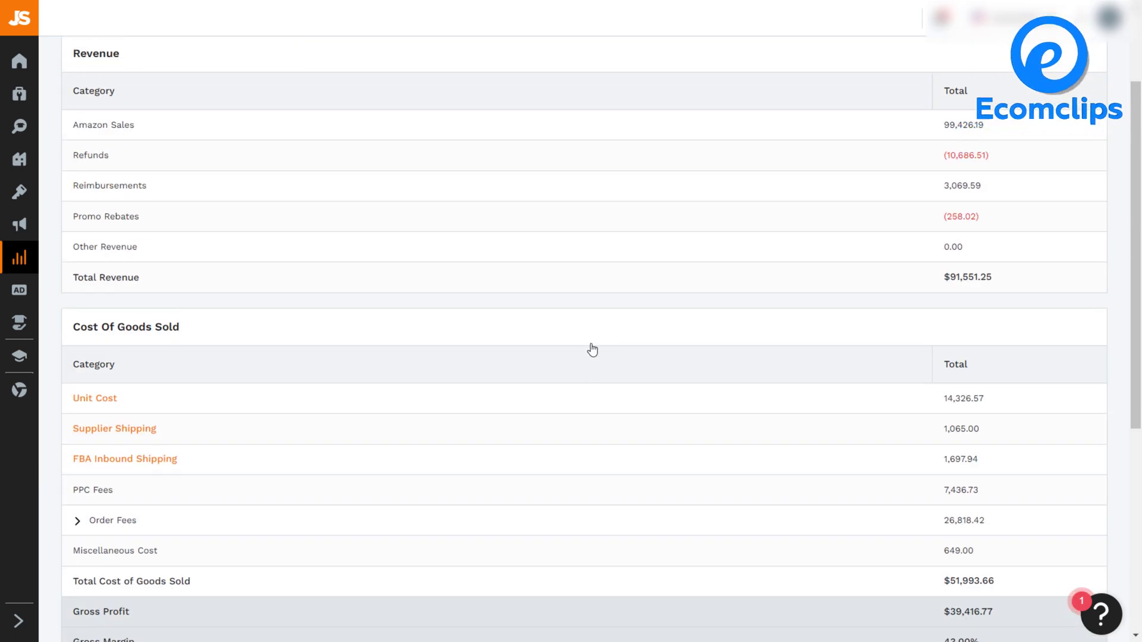
pyautogui.scroll(-5, 592, 349)
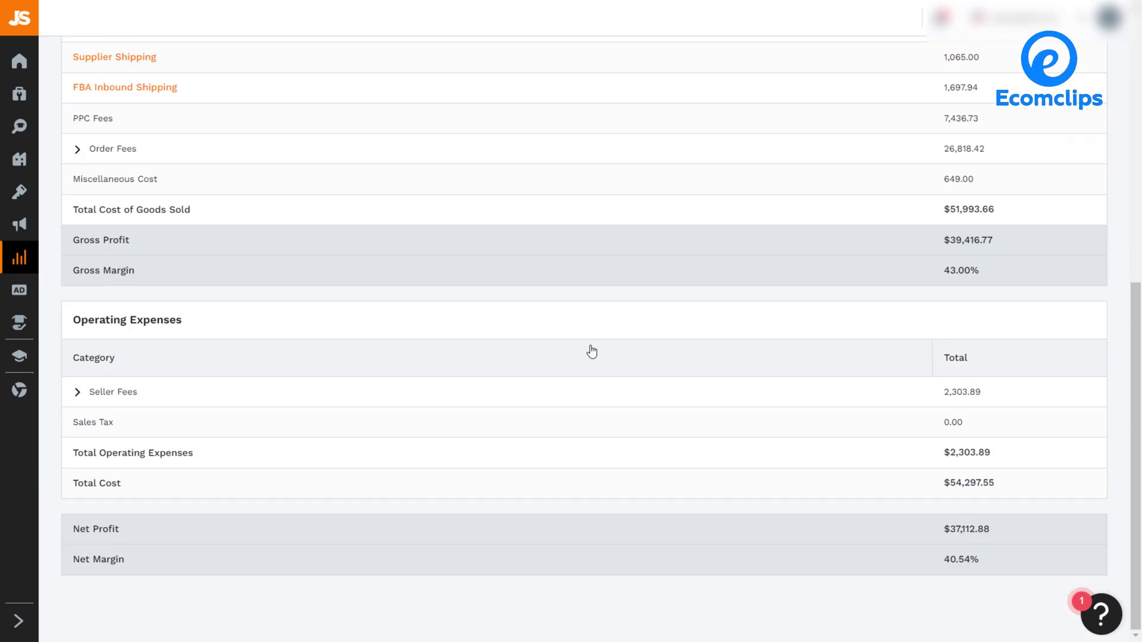
pyautogui.scroll(8, 592, 351)
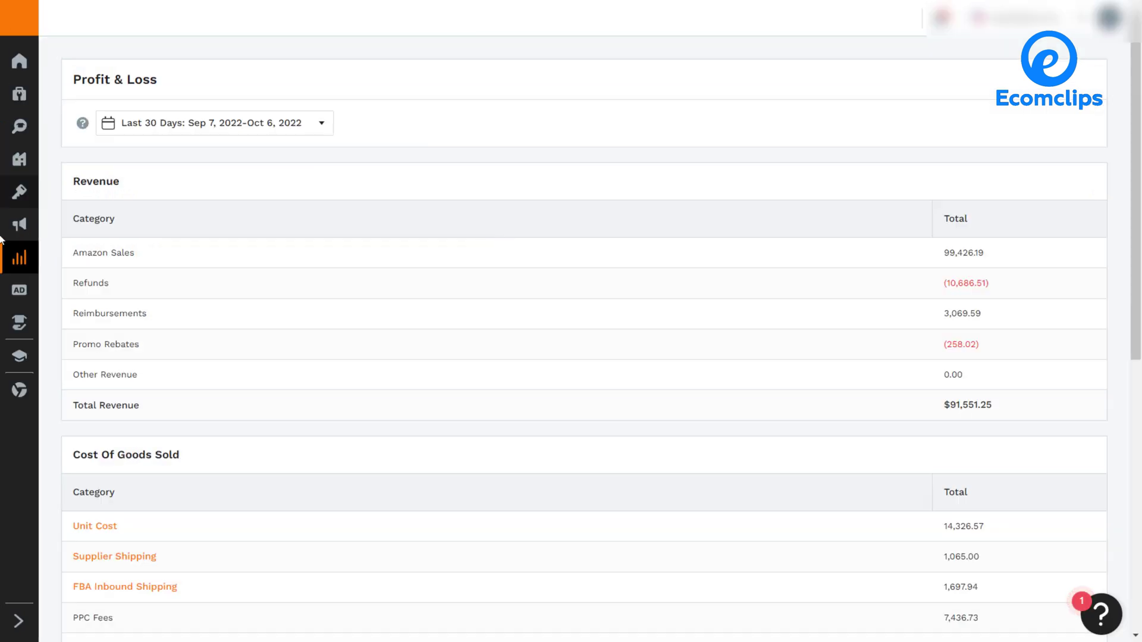
# Open Other Transactions, review the FBA Inbound Shipping tab, then return to the empty Manual Entries
pyautogui.moveTo(15, 321)
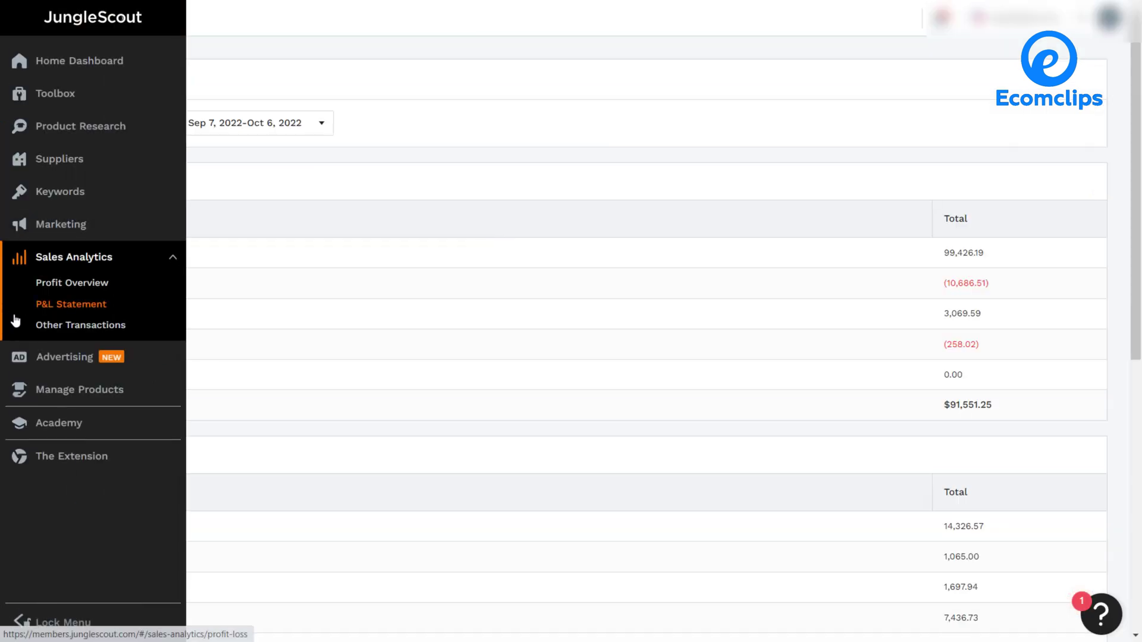
pyautogui.click(99, 327)
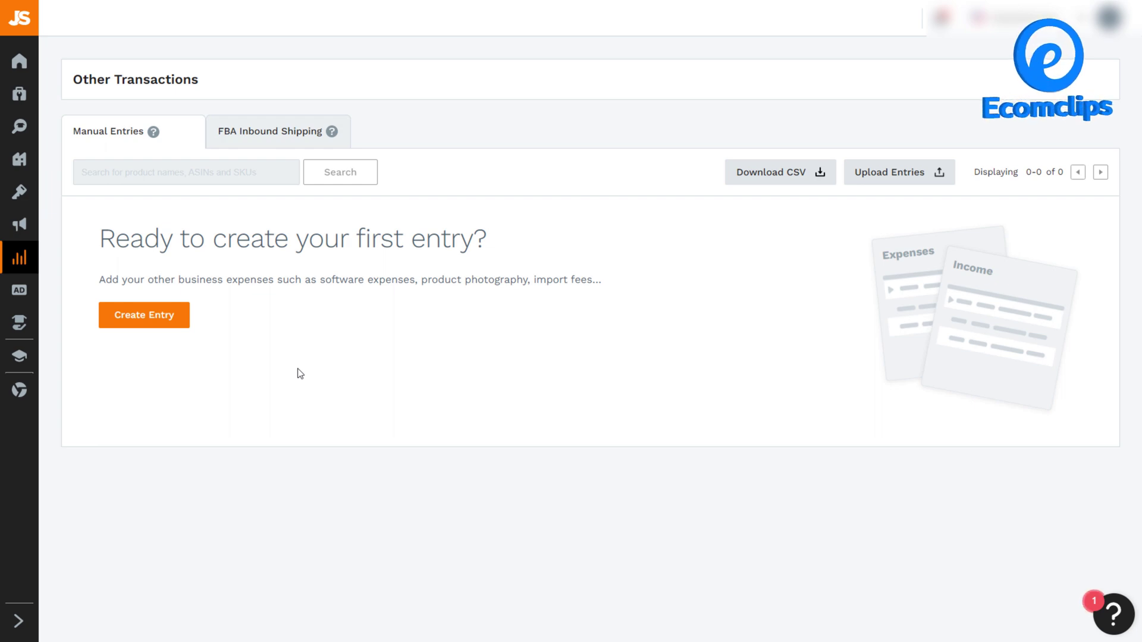
pyautogui.click(244, 140)
pyautogui.scroll(-6, 327, 340)
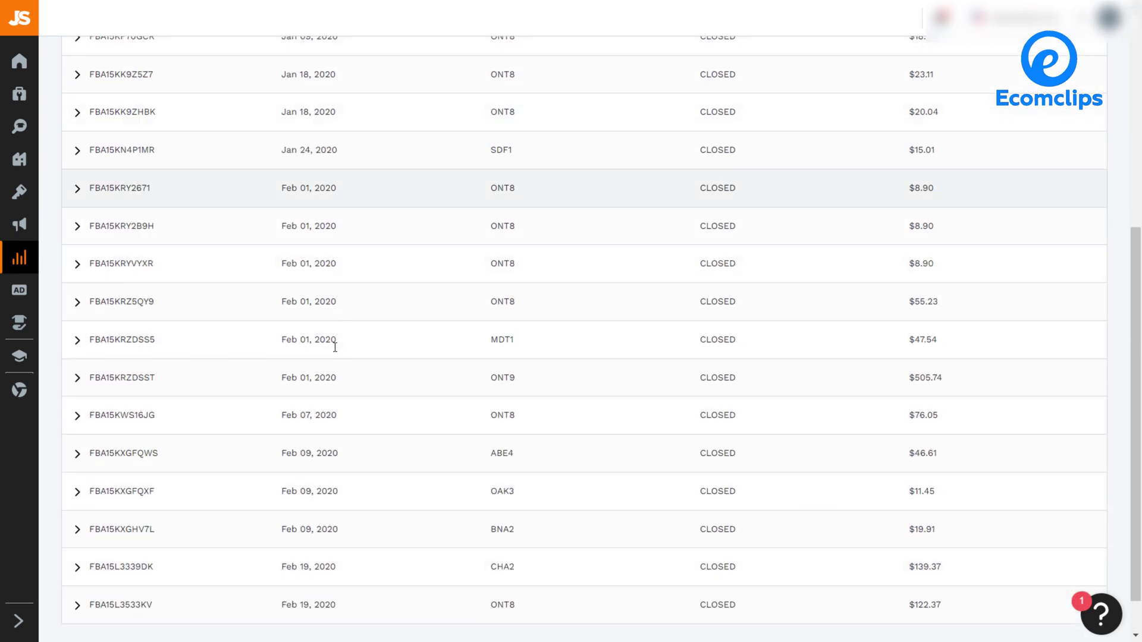
pyautogui.scroll(10, 333, 342)
pyautogui.click(115, 141)
pyautogui.moveTo(90, 319)
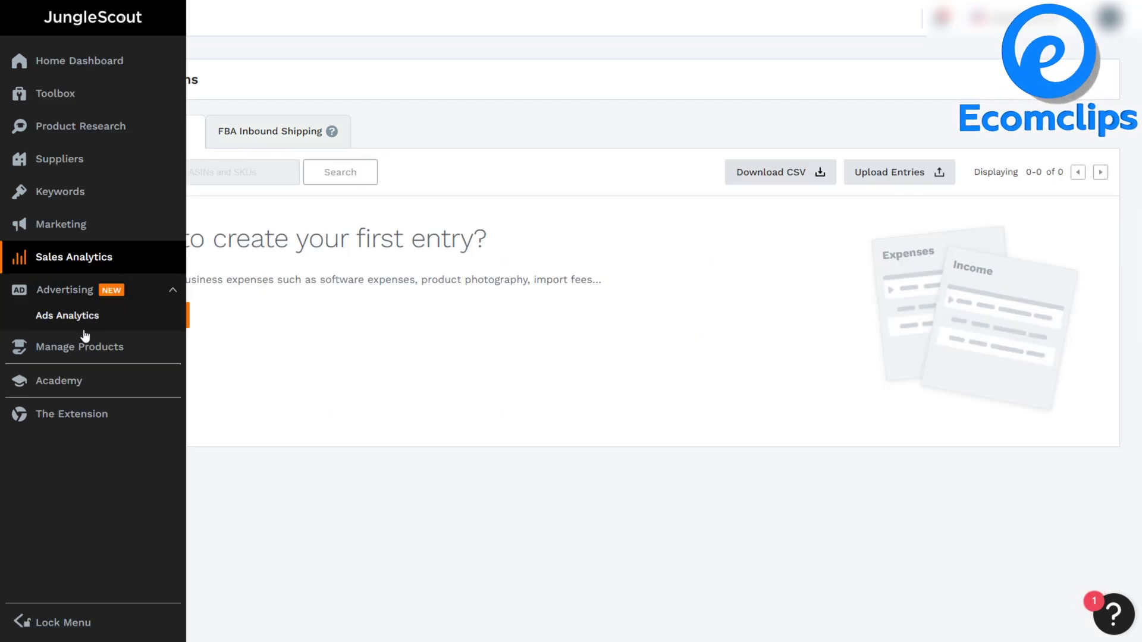
# Review Ads Analytics' 20.8% ACoS and Sales Activity, then expand Manage Products
pyautogui.click(85, 320)
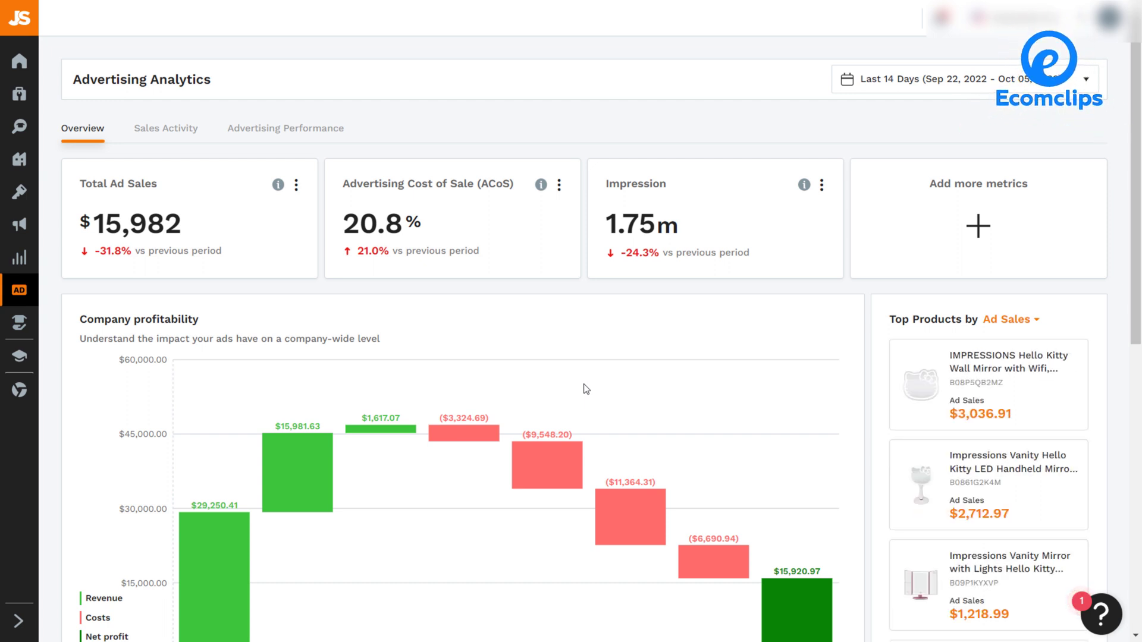
pyautogui.click(172, 132)
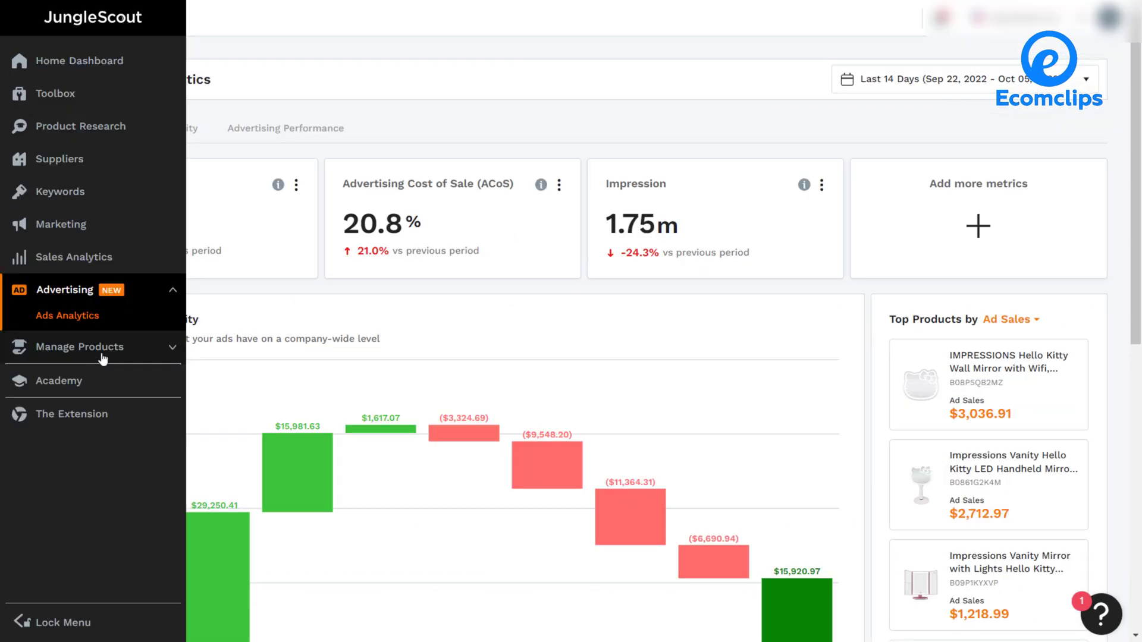
pyautogui.click(104, 356)
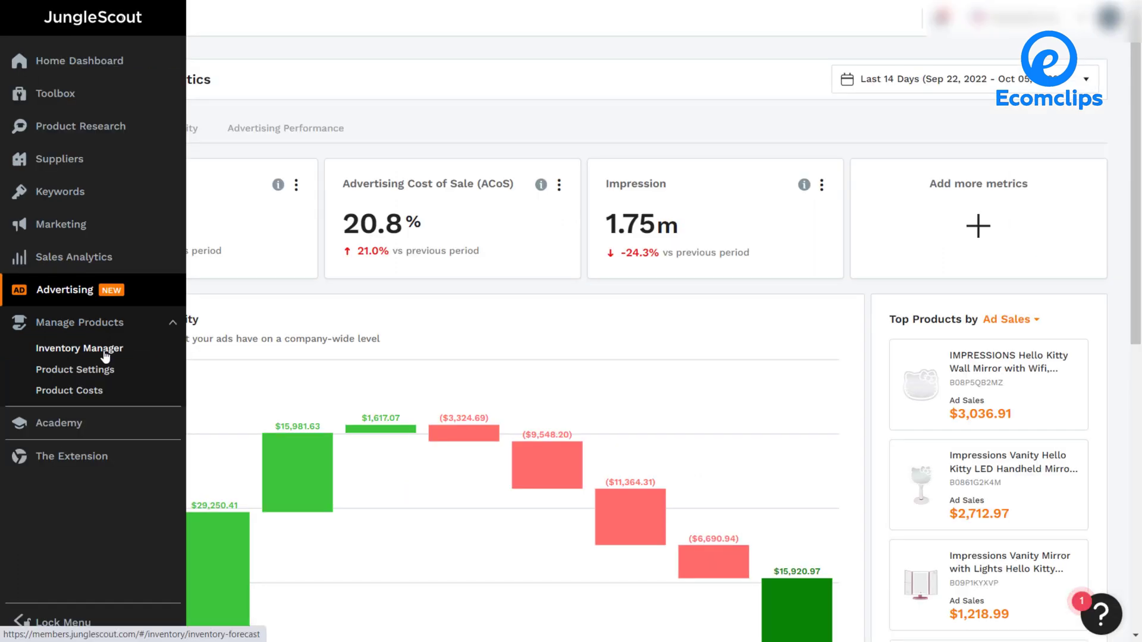
# Open Manage Products > Inventory Manager to view 30-day sales history, currently showing no matching products
pyautogui.click(152, 389)
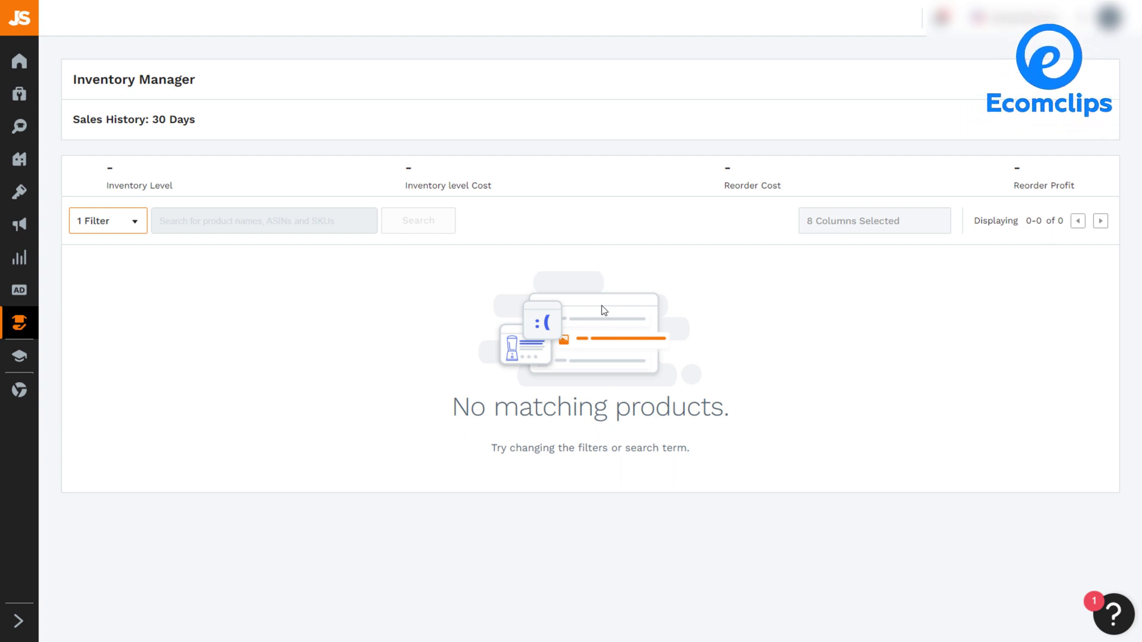
# Open Manage Products > Product Settings, listing 656 products with review requests scheduled at 5 days
pyautogui.click(94, 376)
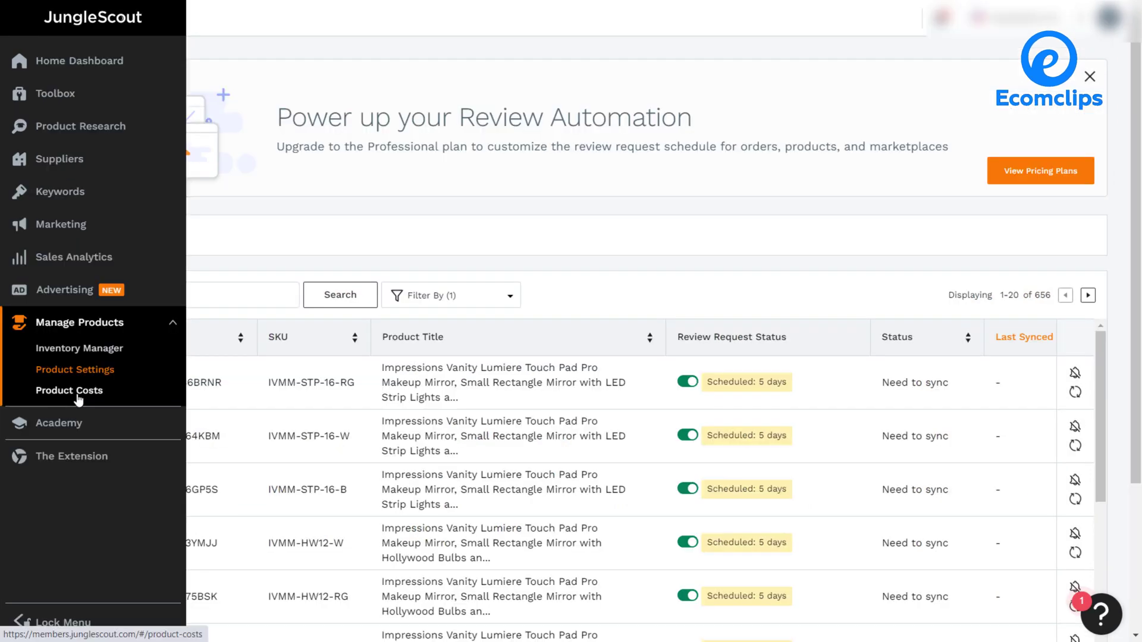
# Open Manage Products > Product Costs to see per-unit costs for the 828 products
pyautogui.click(76, 395)
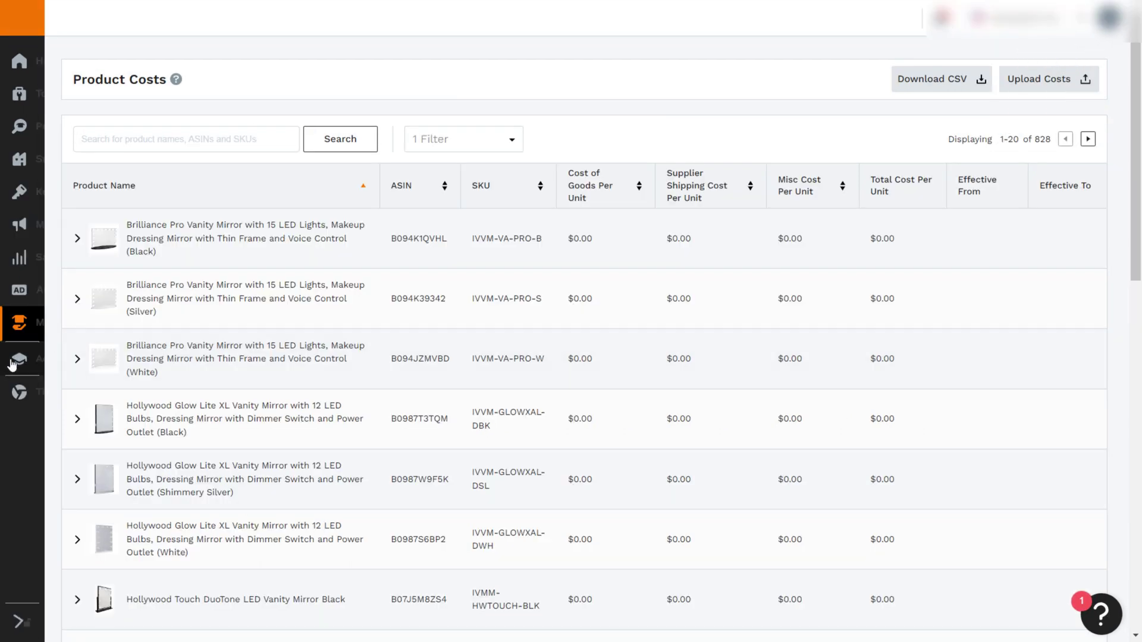
# Go to the Academy and play Lesson 1, Selling Arbitrage (23m 52s), from the webinars carousel
pyautogui.moveTo(51, 398)
pyautogui.click(75, 430)
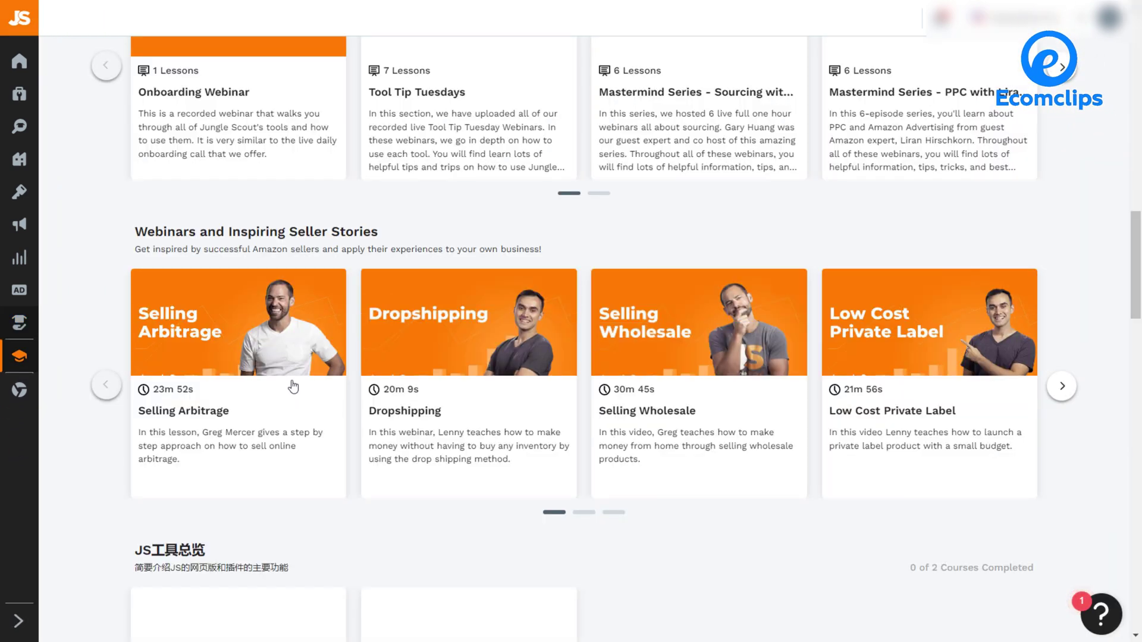
pyautogui.click(288, 383)
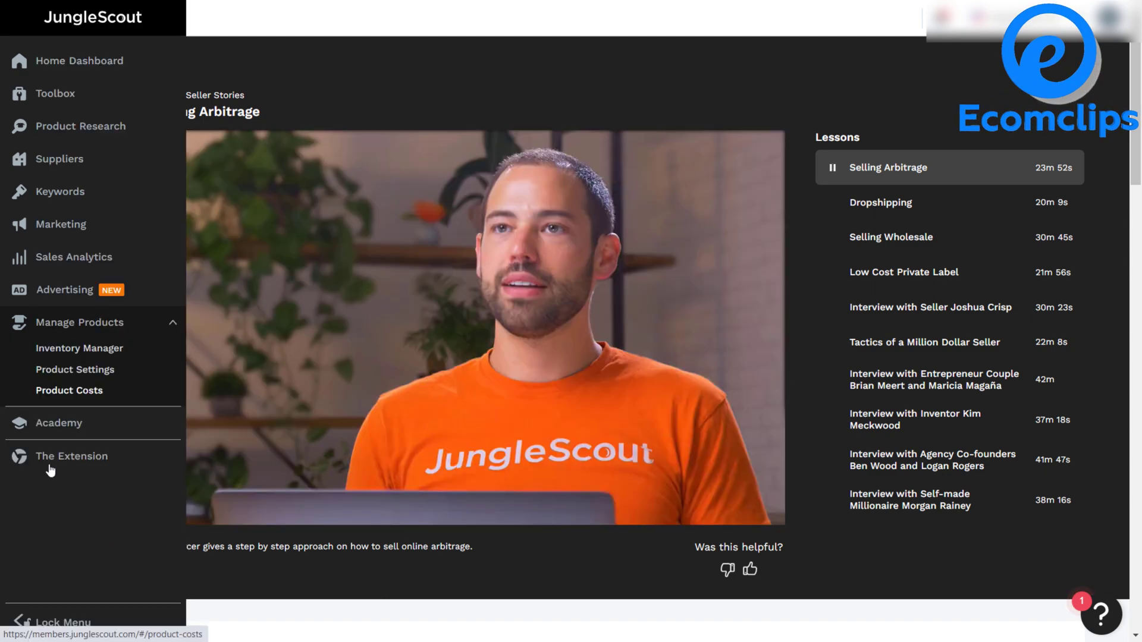
# Open The Extension page with its Chrome and Firefox downloads and quick-tour video
pyautogui.click(51, 470)
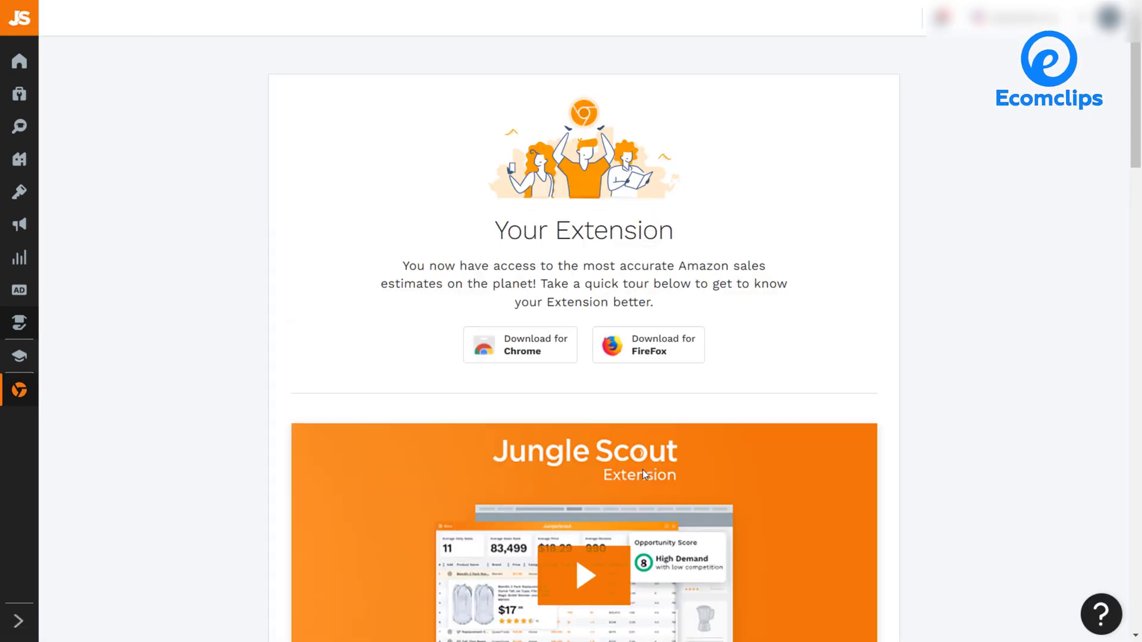